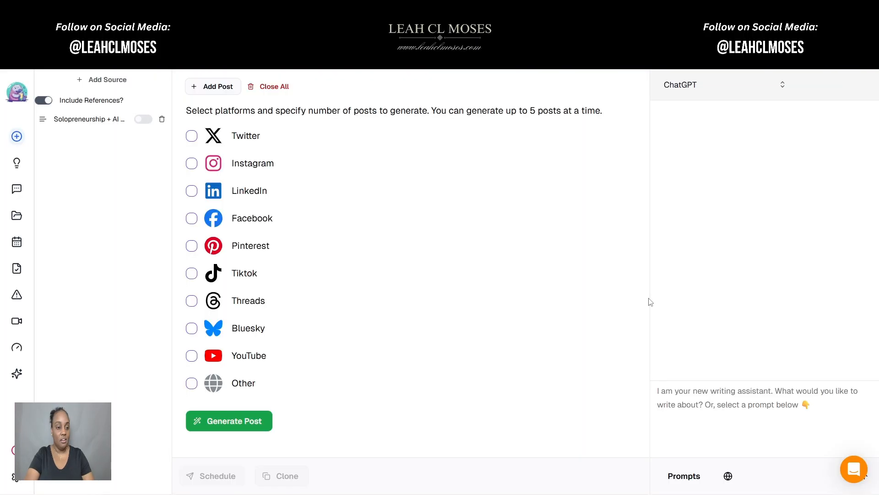
pyautogui.moveTo(2, 348)
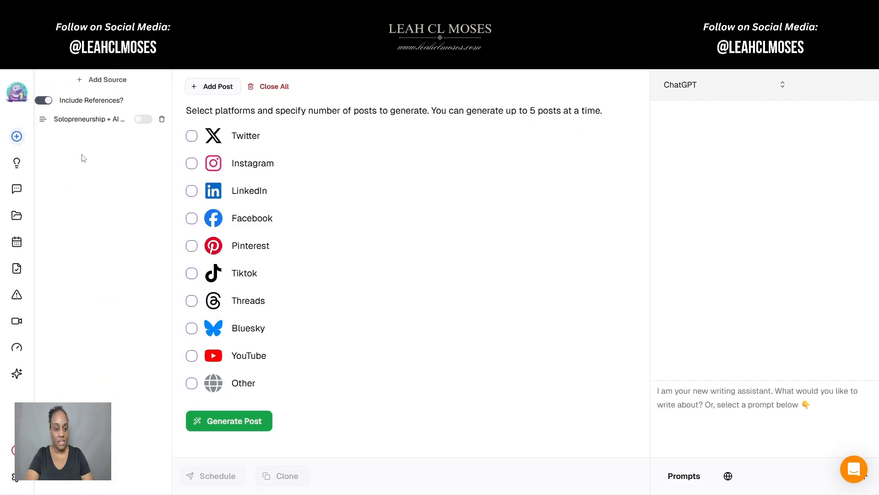
pyautogui.click(197, 86)
pyautogui.click(418, 310)
# Step: Open the Inspiration page and look through the posts offered for remixing
pyautogui.moveTo(10, 172)
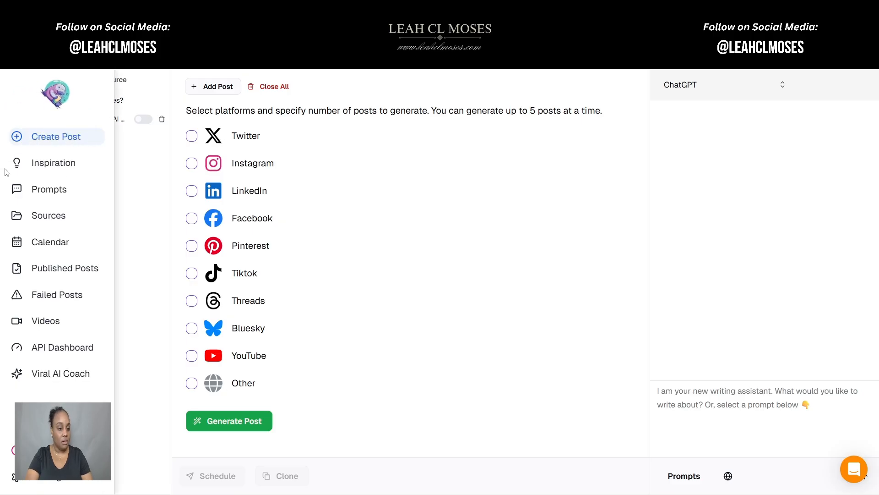
pyautogui.click(54, 163)
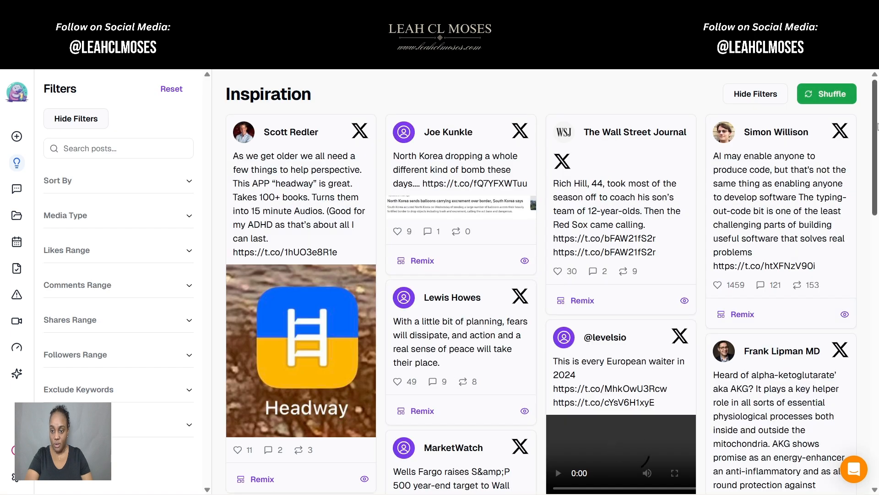
pyautogui.moveTo(876, 125)
pyautogui.mouseDown()
pyautogui.moveTo(876, 414)
pyautogui.moveTo(877, 110)
pyautogui.mouseUp()
# Step: Go to the saved prompts, open the "3 Limiting Beliefs" prompt to read its content, and close it
pyautogui.moveTo(32, 193)
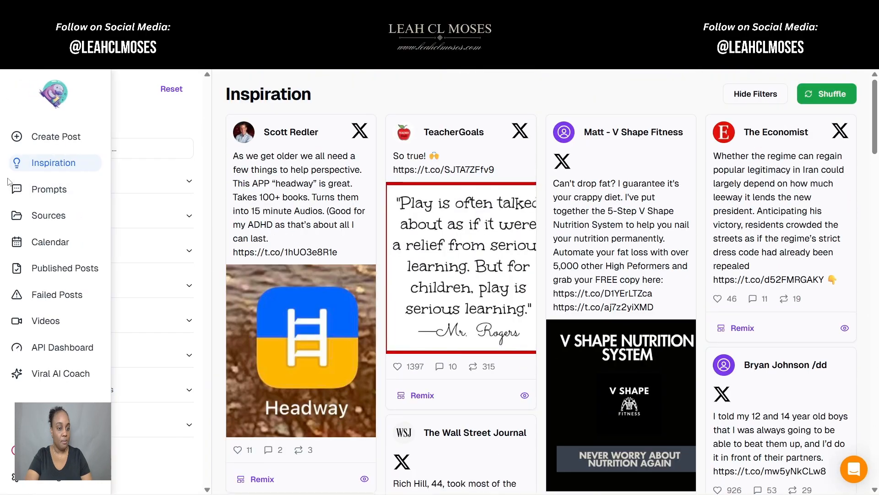
pyautogui.click(51, 192)
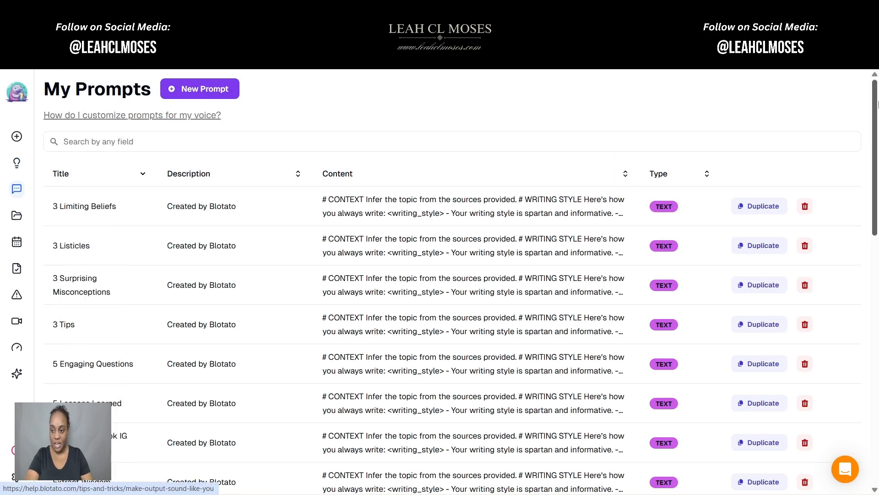
pyautogui.click(476, 207)
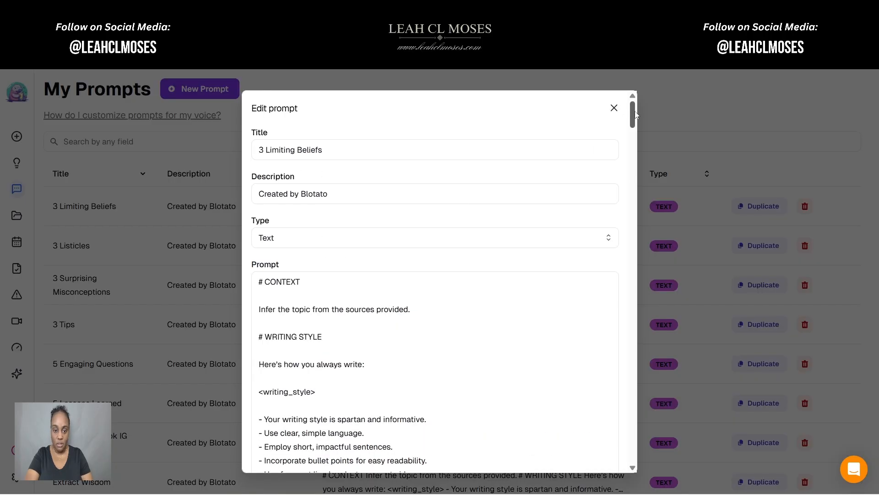
pyautogui.moveTo(635, 110)
pyautogui.mouseDown()
pyautogui.moveTo(645, 264)
pyautogui.moveTo(639, 460)
pyautogui.moveTo(644, 348)
pyautogui.moveTo(631, 106)
pyautogui.mouseUp()
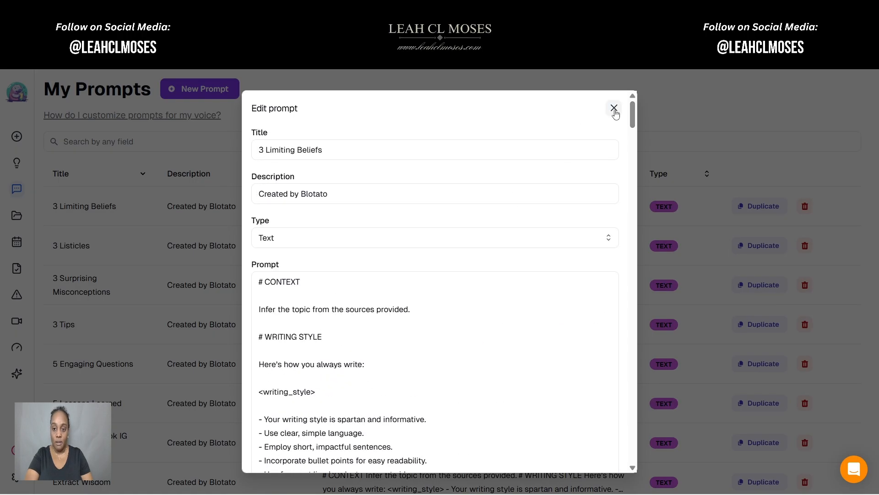
pyautogui.click(614, 109)
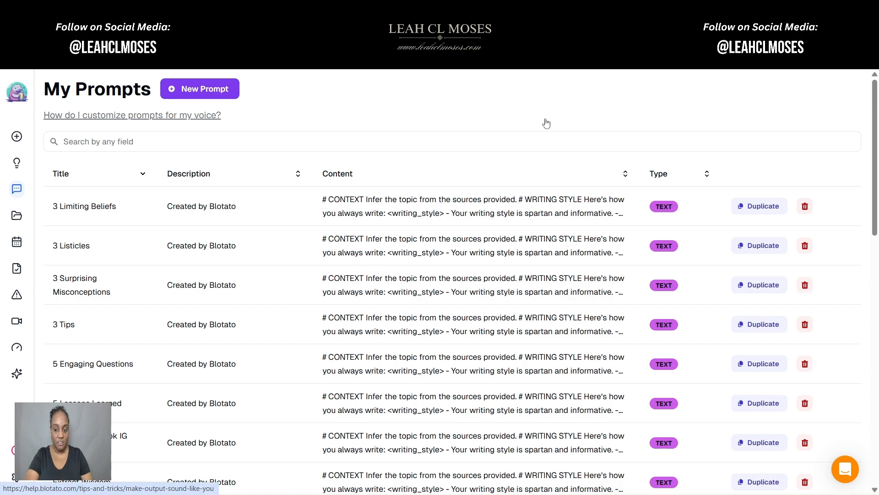
# Step: Open the Sources page to view the saved sources
pyautogui.moveTo(13, 193)
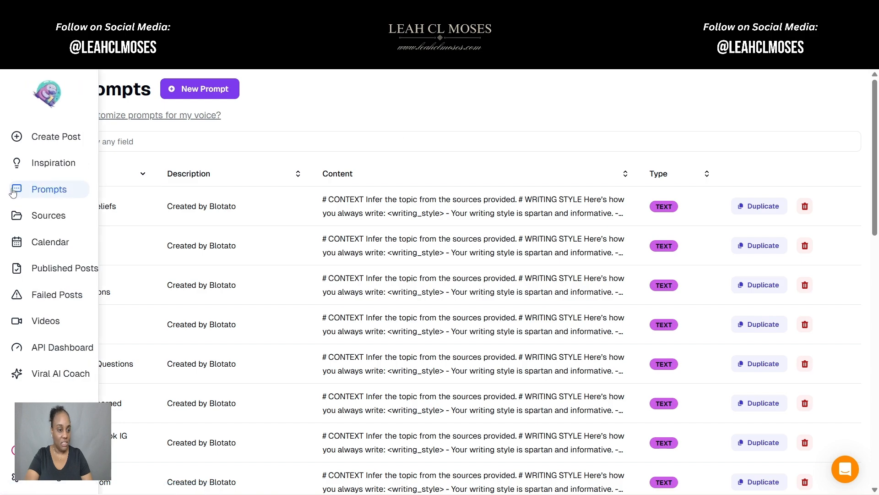
pyautogui.click(44, 221)
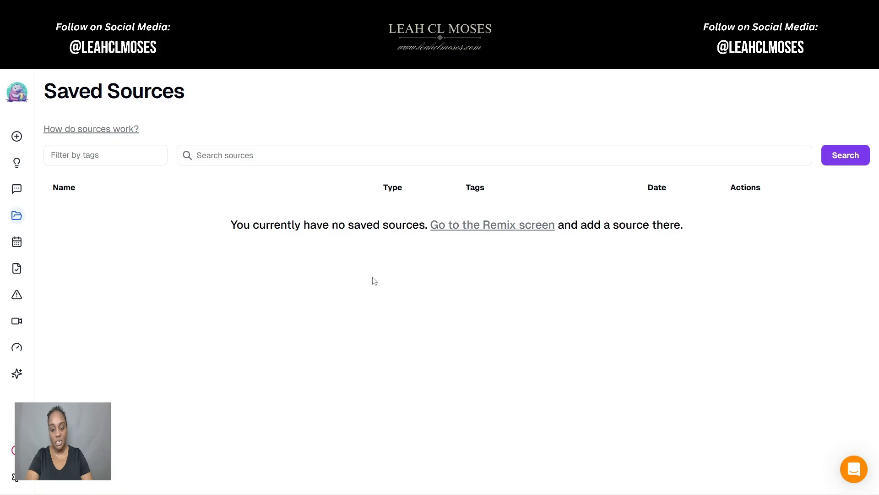
# Step: Review the calendar's upcoming posts and the weekly posting schedule with its time slots
pyautogui.moveTo(53, 280)
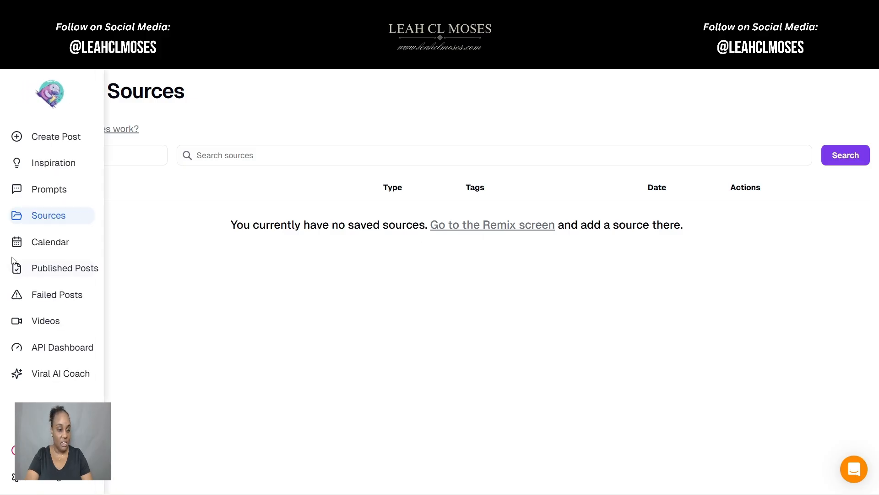
pyautogui.click(63, 242)
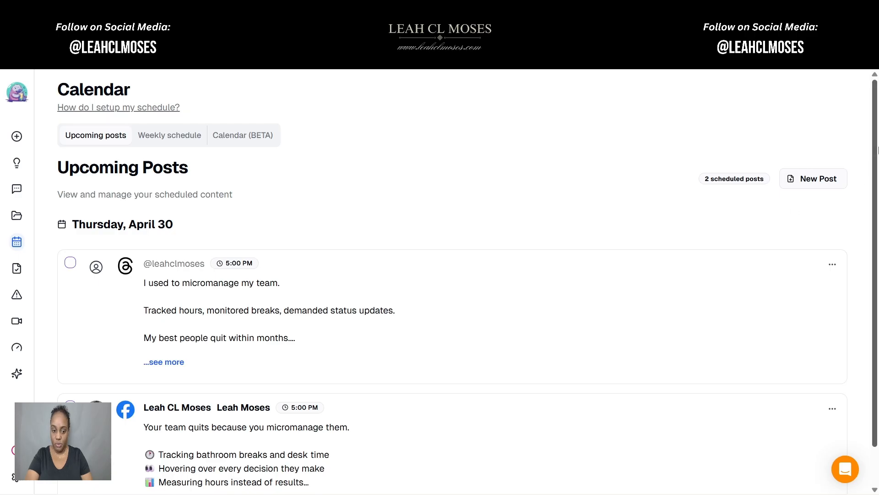
pyautogui.scroll(-1, 876, 190)
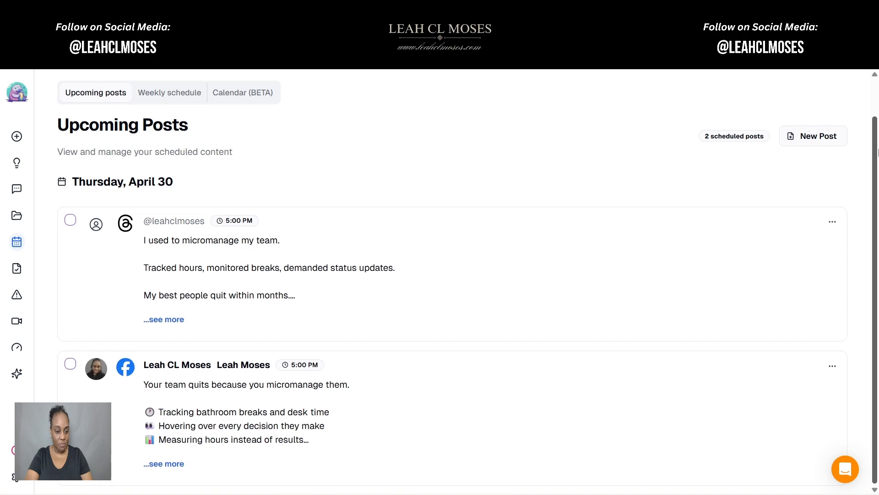
pyautogui.scroll(1, 877, 172)
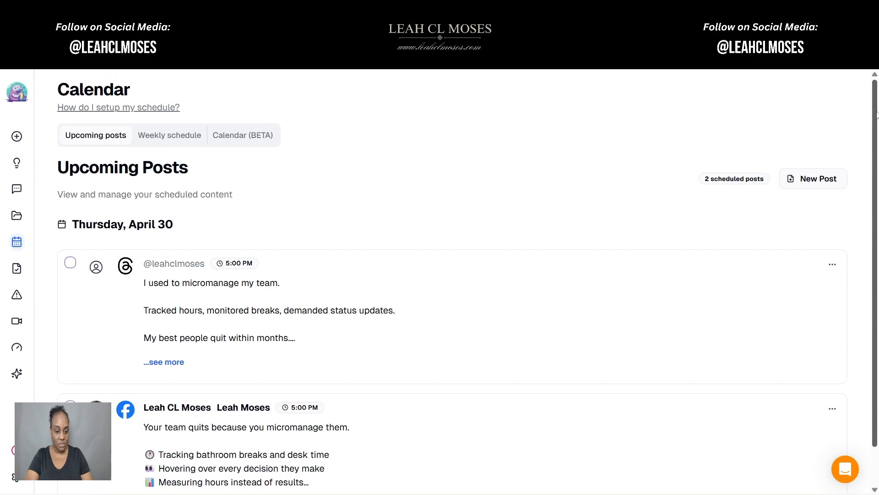
pyautogui.click(178, 140)
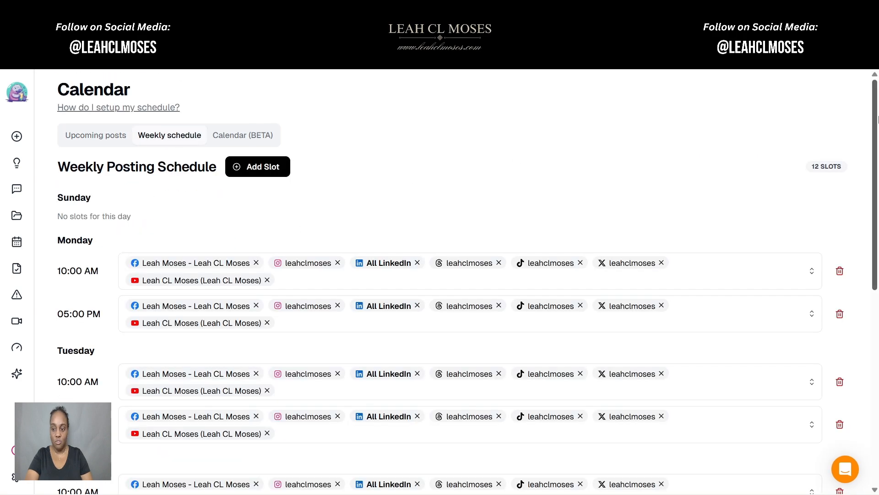
pyautogui.scroll(-2, 878, 118)
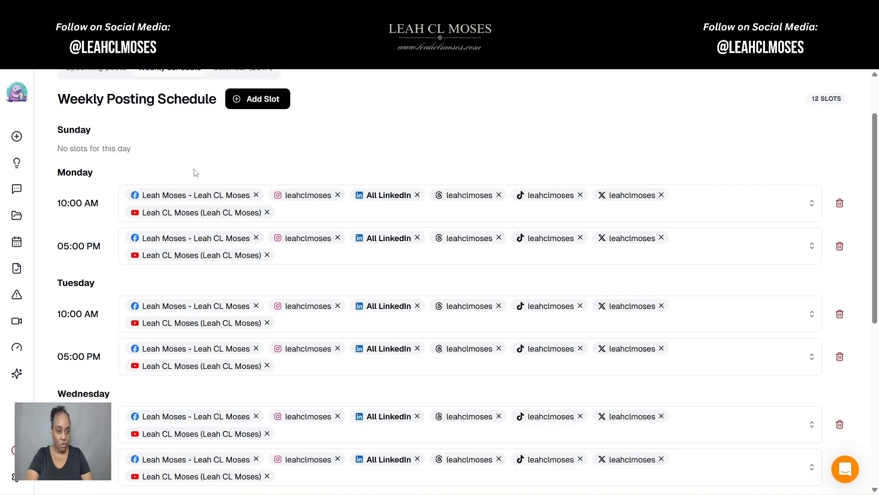
# Step: Browse the published posts, view the live "AI will not replace you" post on Threads, and return to the list
pyautogui.moveTo(53, 258)
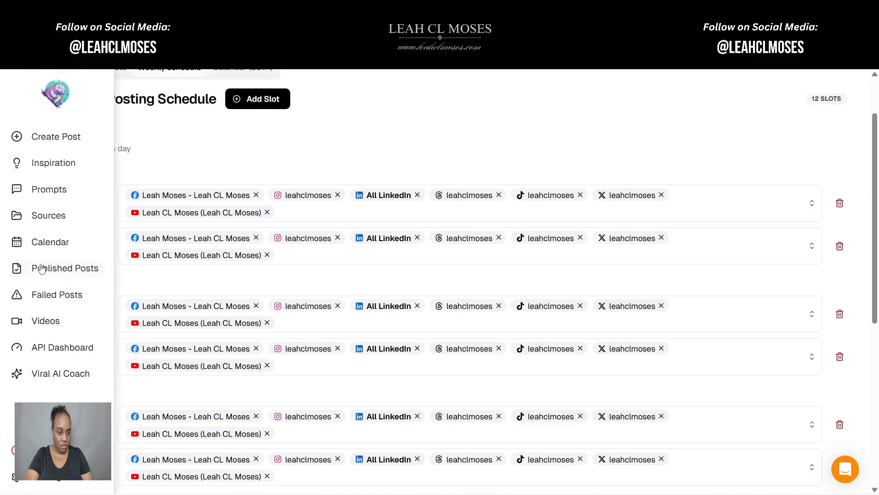
pyautogui.click(54, 270)
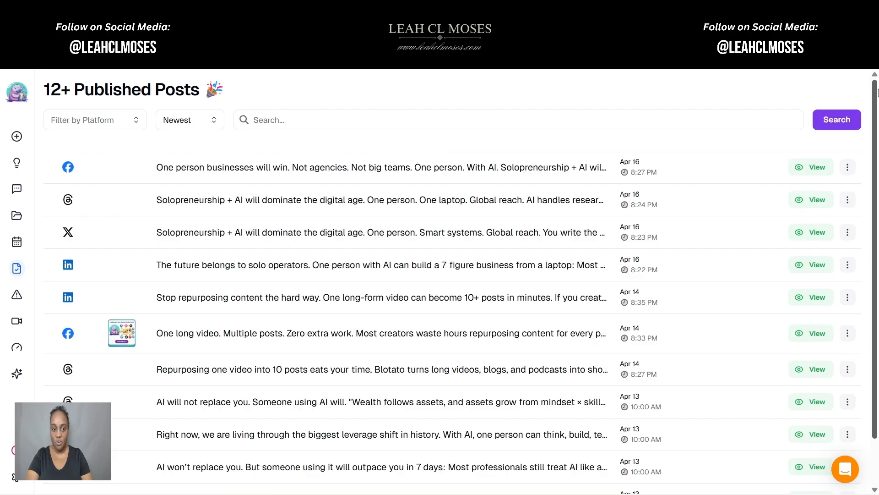
pyautogui.scroll(-1, 878, 92)
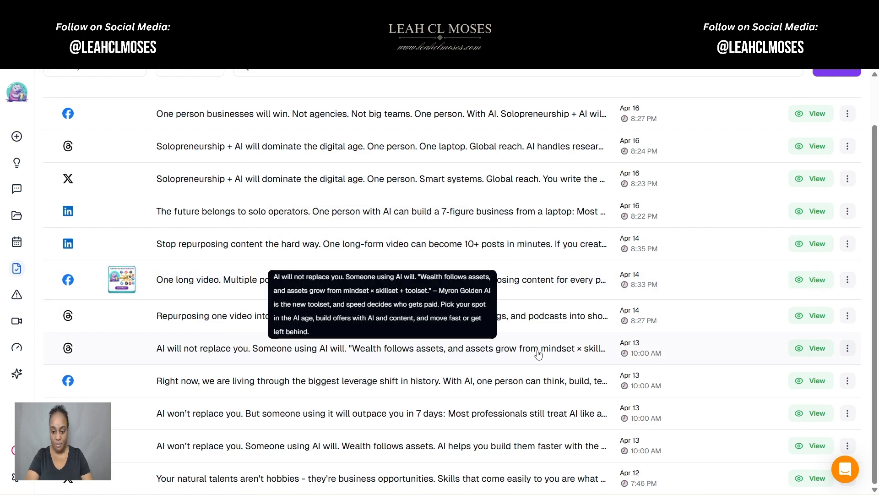
pyautogui.click(463, 358)
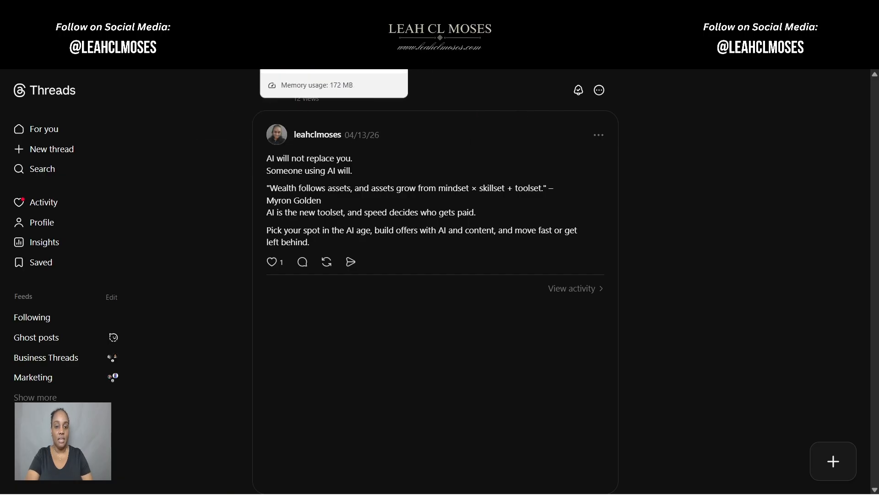
pyautogui.click(193, 62)
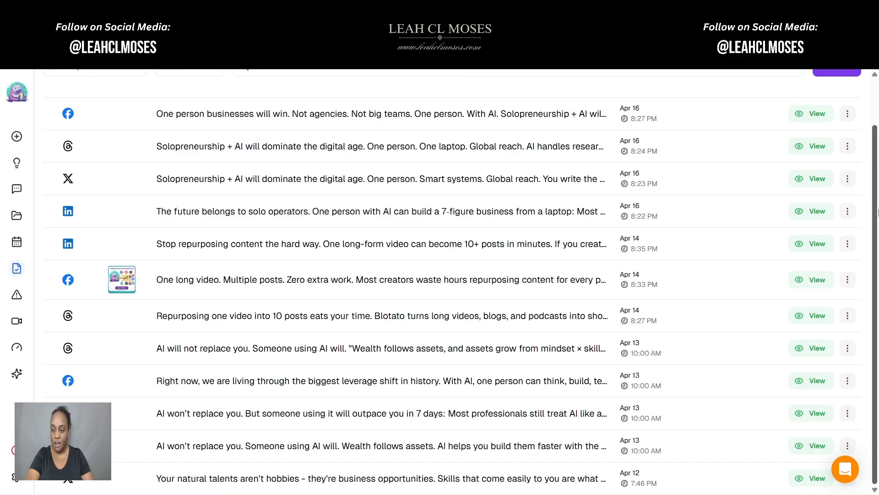
pyautogui.scroll(2, 877, 139)
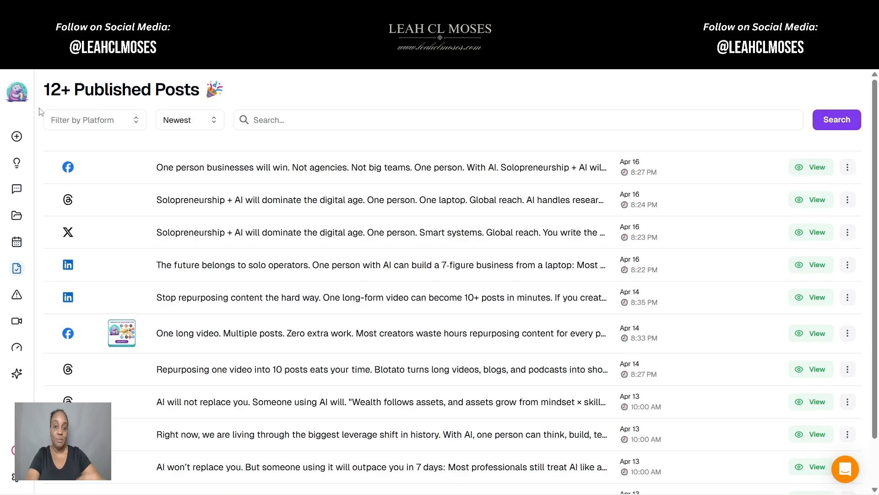
# Step: Open the Failed Posts page to check for posts that did not publish
pyautogui.moveTo(2, 282)
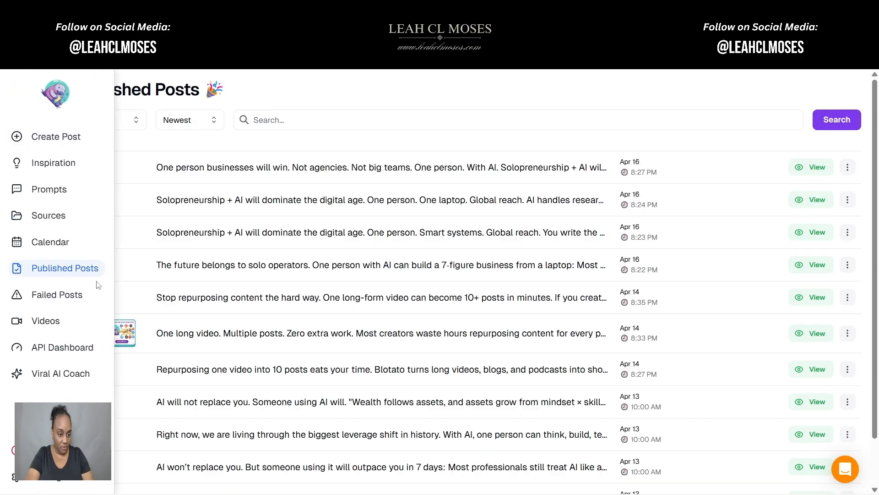
pyautogui.click(40, 306)
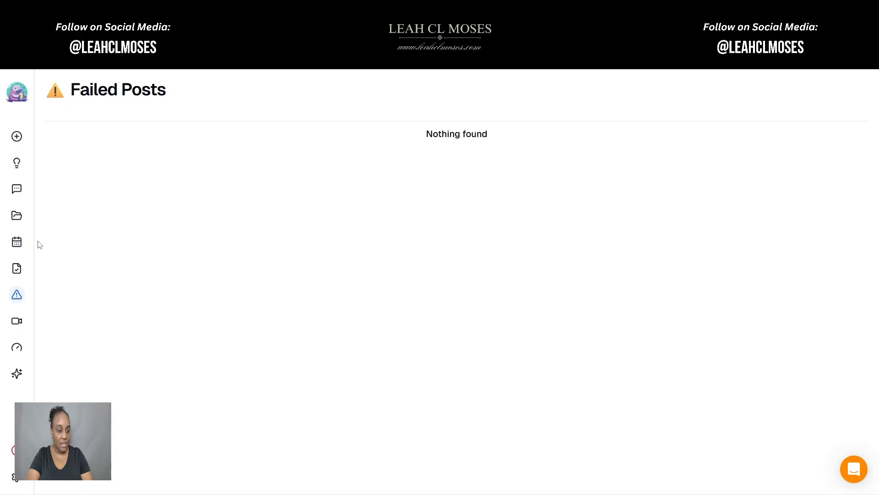
# Step: Open the Videos page and examine the whole gallery of video, carousel and infographic templates
pyautogui.click(53, 323)
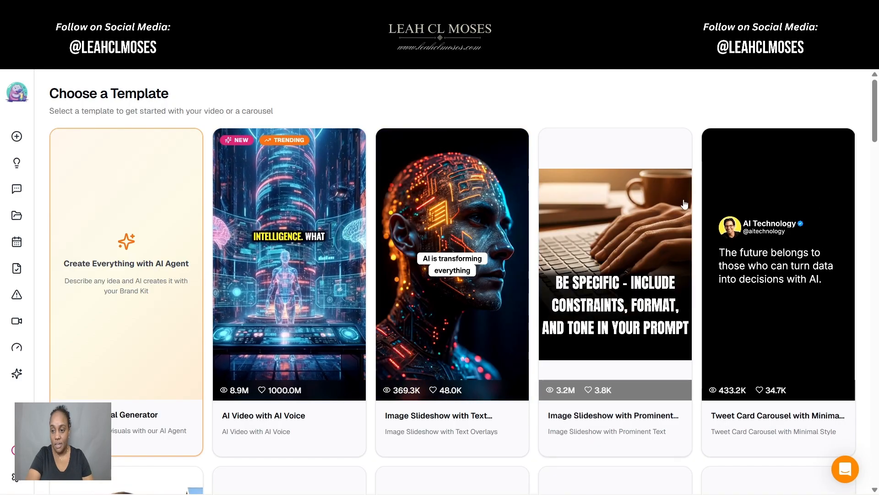
pyautogui.scroll(-3, 877, 127)
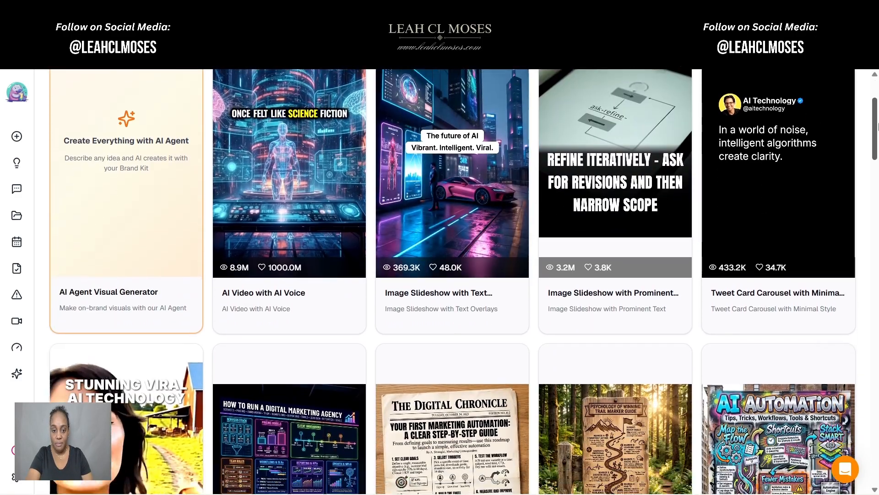
pyautogui.moveTo(877, 126); pyautogui.dragTo(877, 152)
pyautogui.scroll(-5, 803, 155)
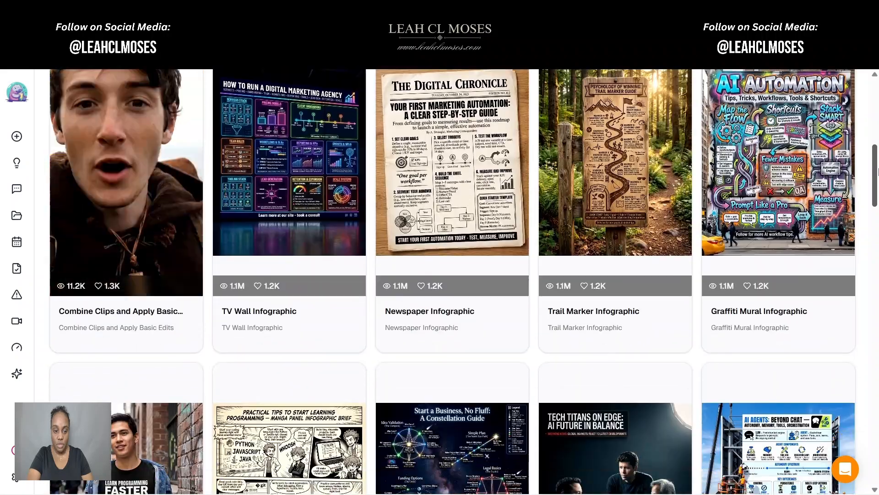
pyautogui.scroll(2, 803, 154)
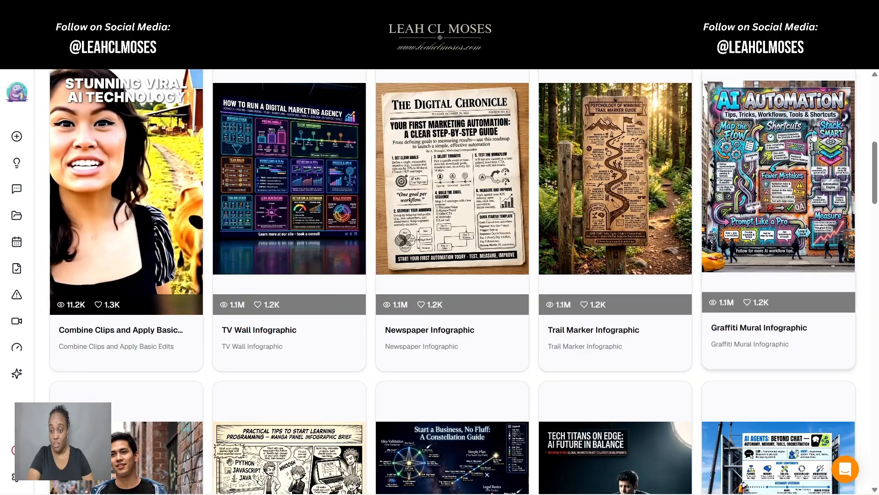
pyautogui.moveTo(878, 164); pyautogui.dragTo(878, 315)
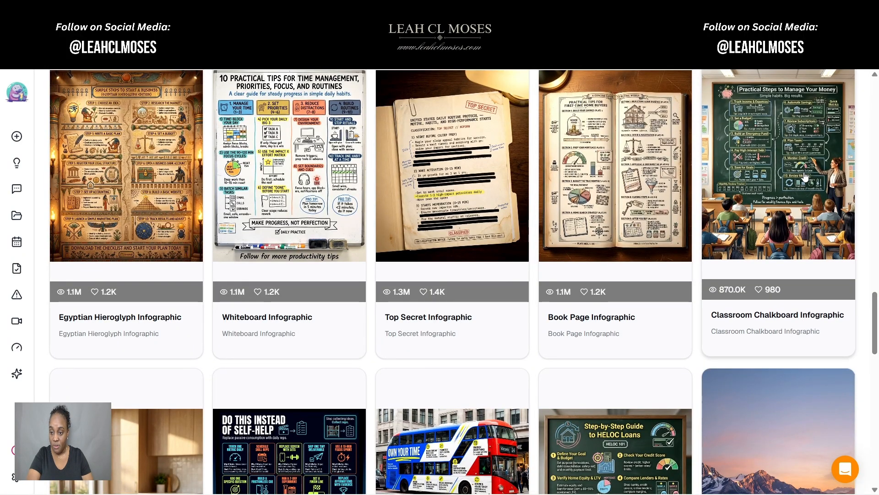
pyautogui.moveTo(878, 312); pyautogui.dragTo(878, 385)
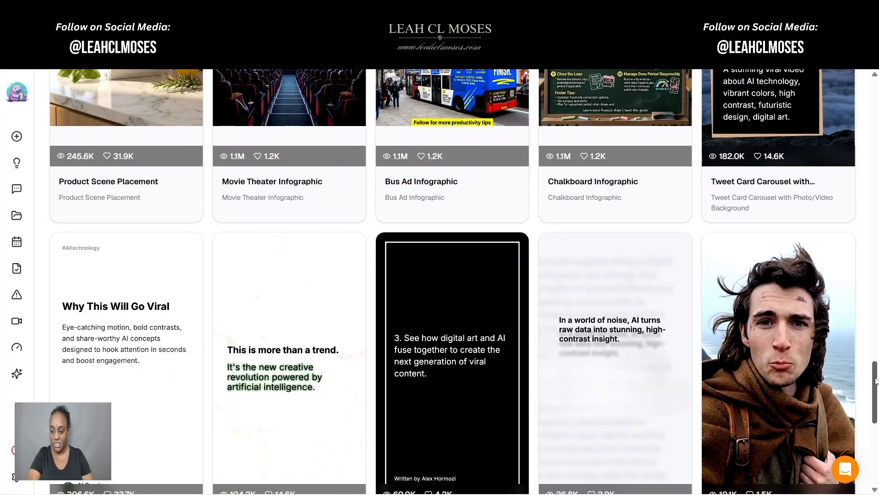
pyautogui.moveTo(878, 384); pyautogui.dragTo(878, 403)
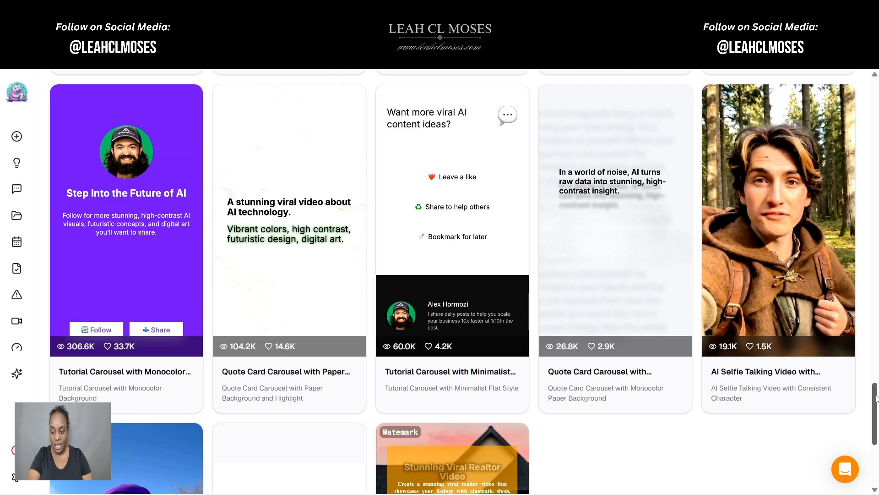
pyautogui.moveTo(878, 403); pyautogui.dragTo(877, 409)
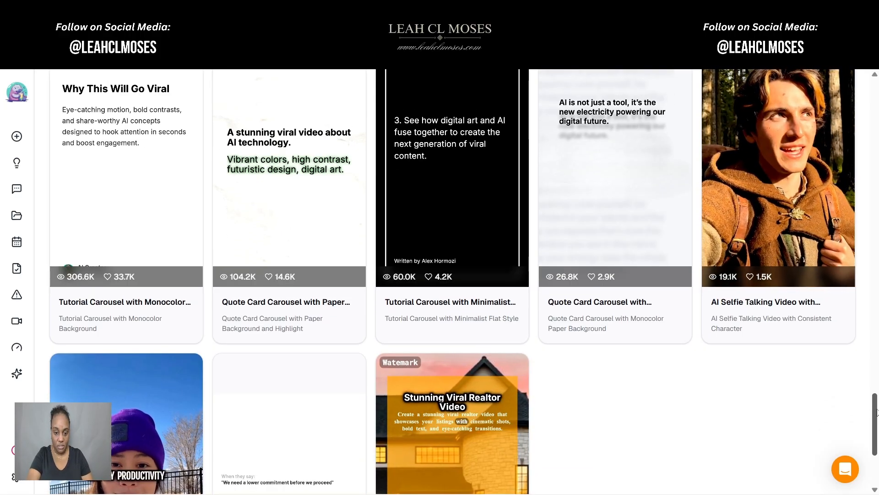
pyautogui.moveTo(878, 409); pyautogui.dragTo(877, 193)
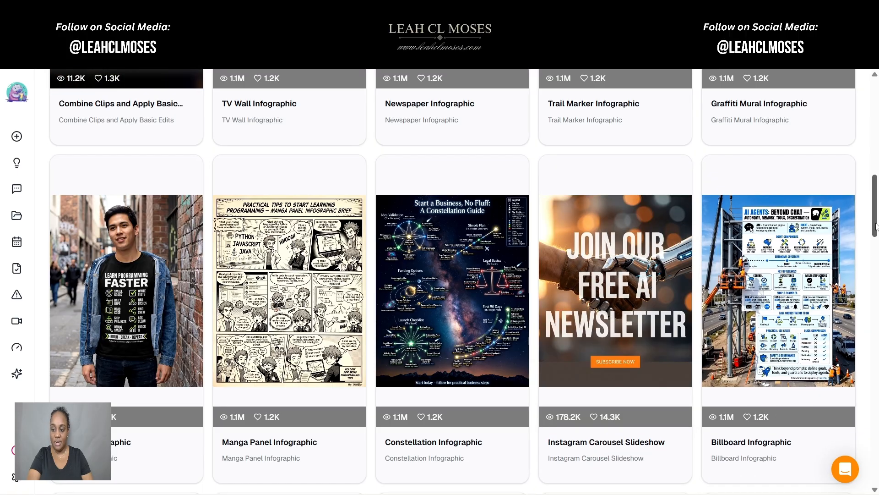
pyautogui.moveTo(876, 227); pyautogui.dragTo(876, 132)
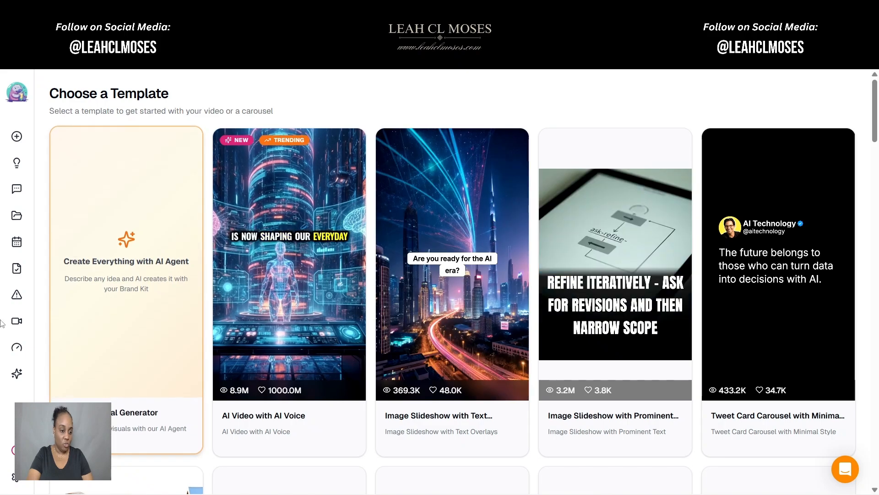
pyautogui.moveTo(5, 334)
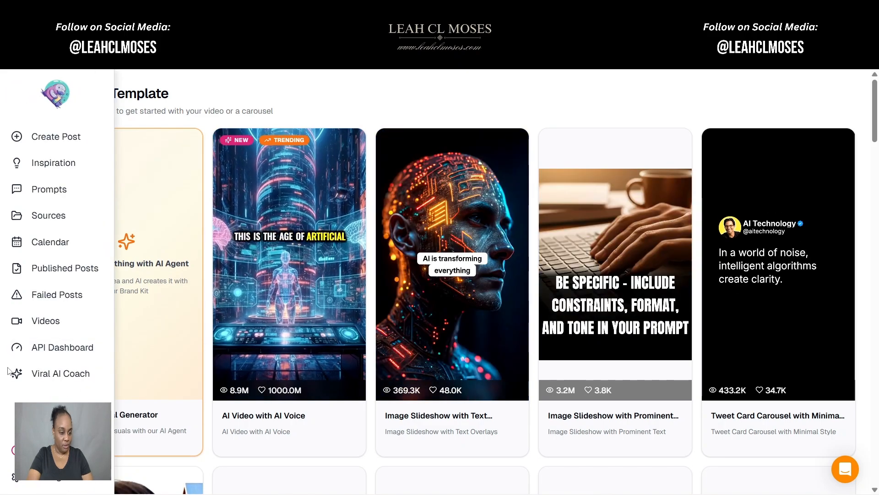
# Step: Open the Viral AI Coach page to view its video upload area
pyautogui.click(63, 373)
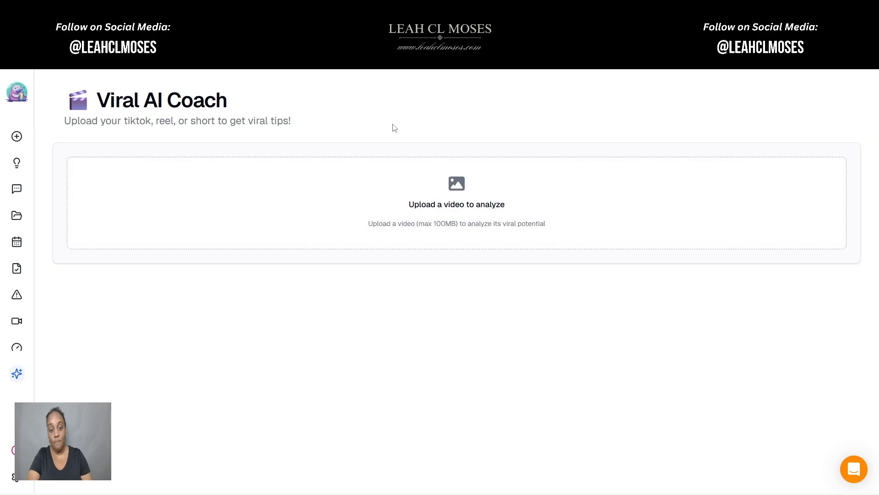
# Step: Start a new post and add the copied text about trust-based leadership as a text source
pyautogui.moveTo(46, 135)
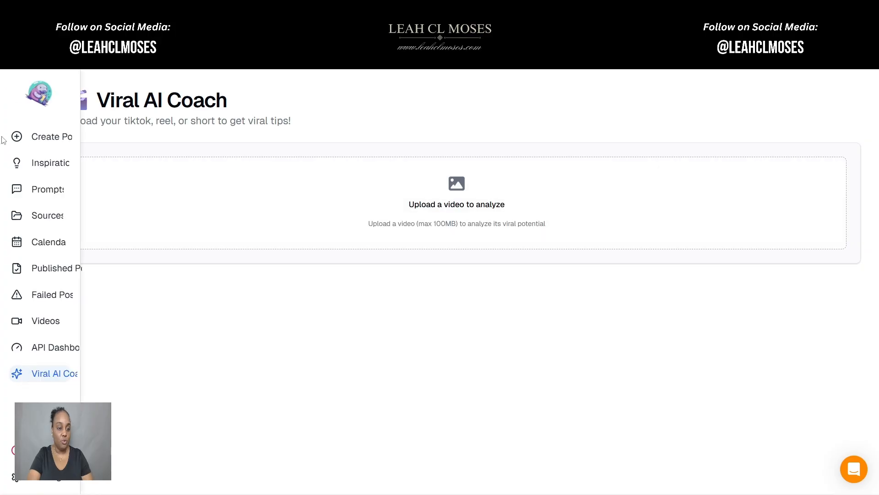
pyautogui.click(41, 138)
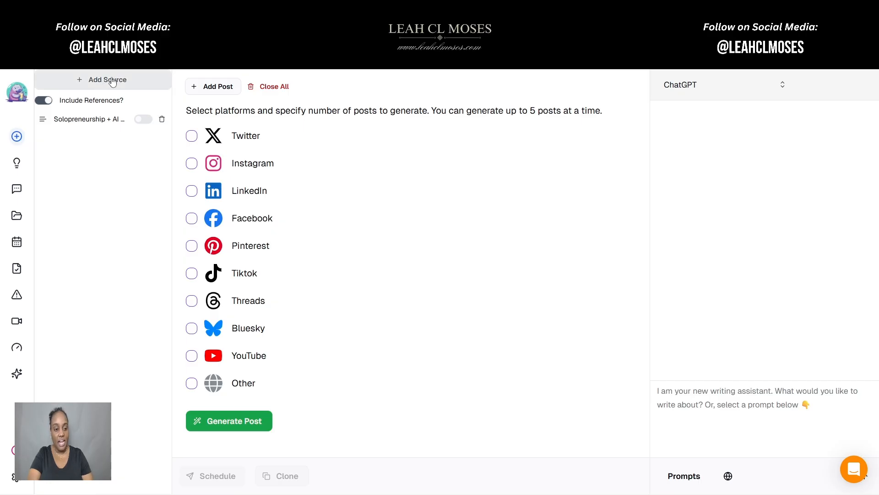
pyautogui.click(133, 85)
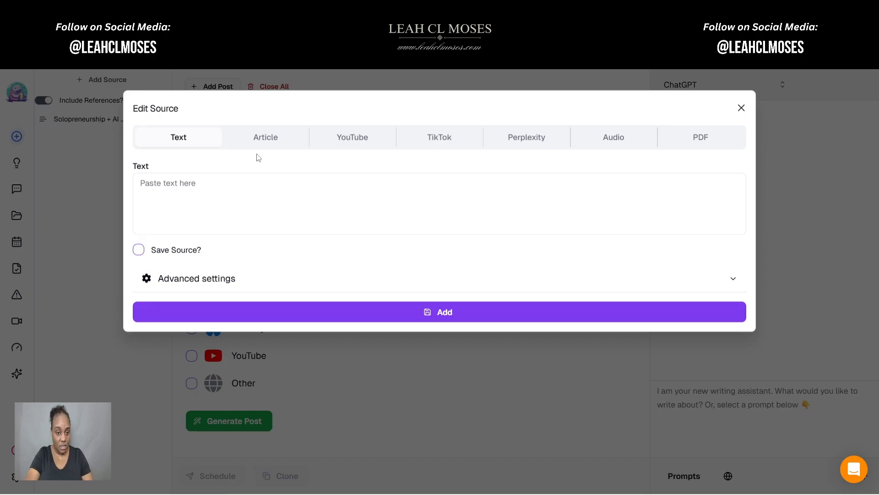
pyautogui.click(153, 189)
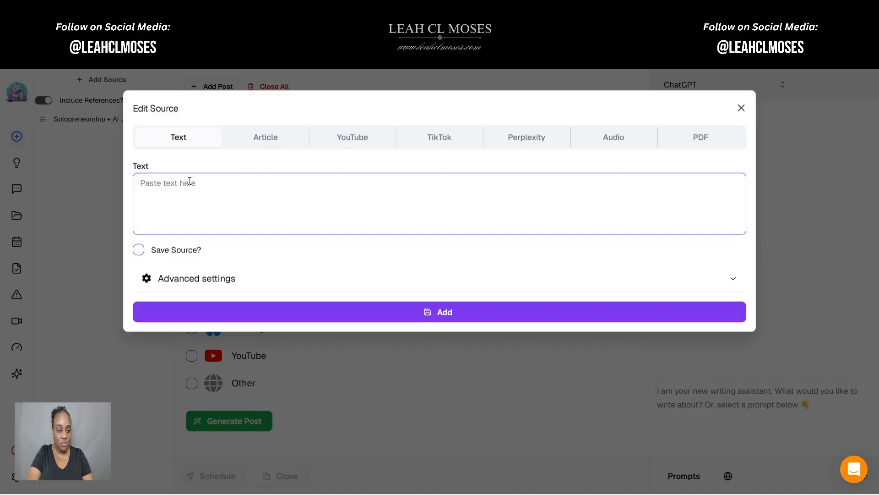
pyautogui.rightClick(189, 184)
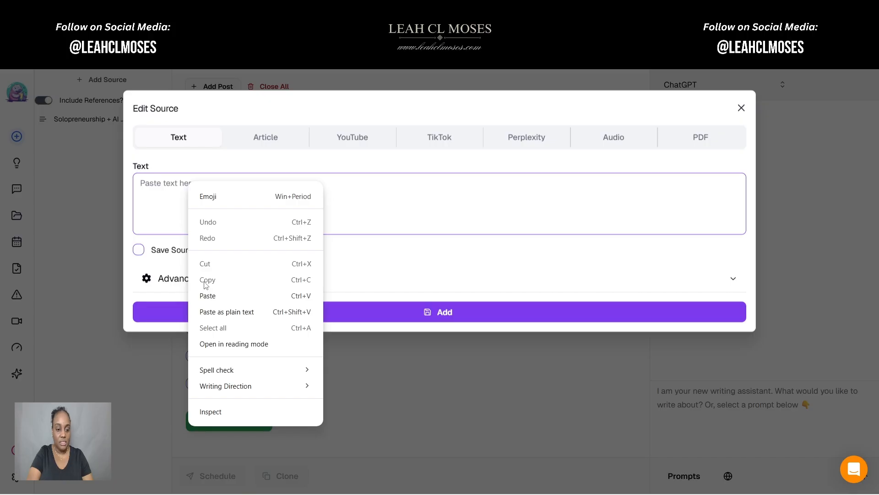
pyautogui.click(206, 295)
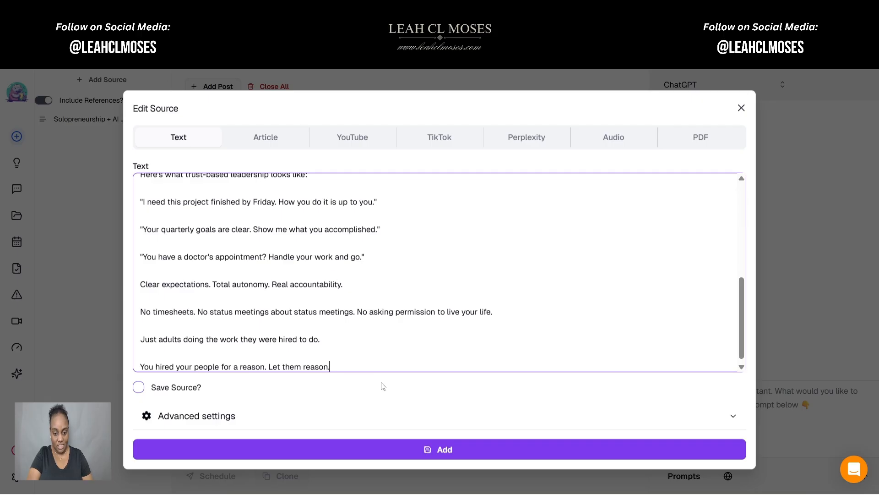
pyautogui.click(467, 453)
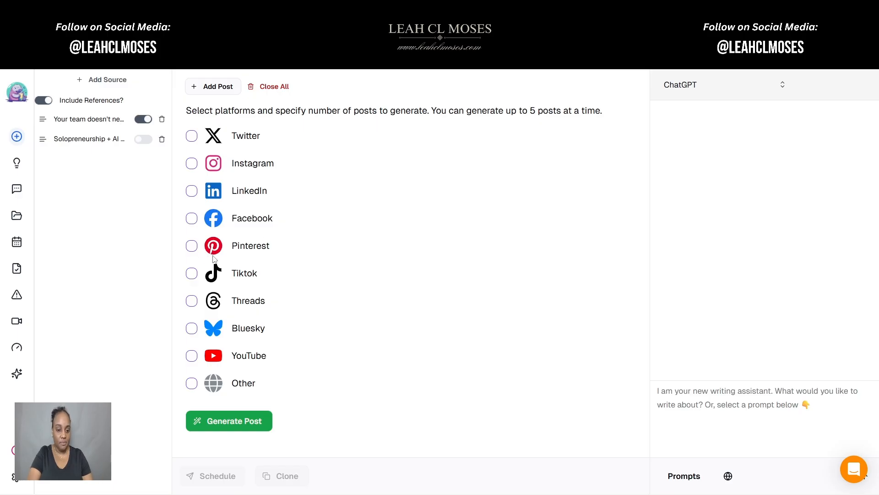
# Step: Select Threads and Facebook as the platforms to generate posts for
pyautogui.click(192, 301)
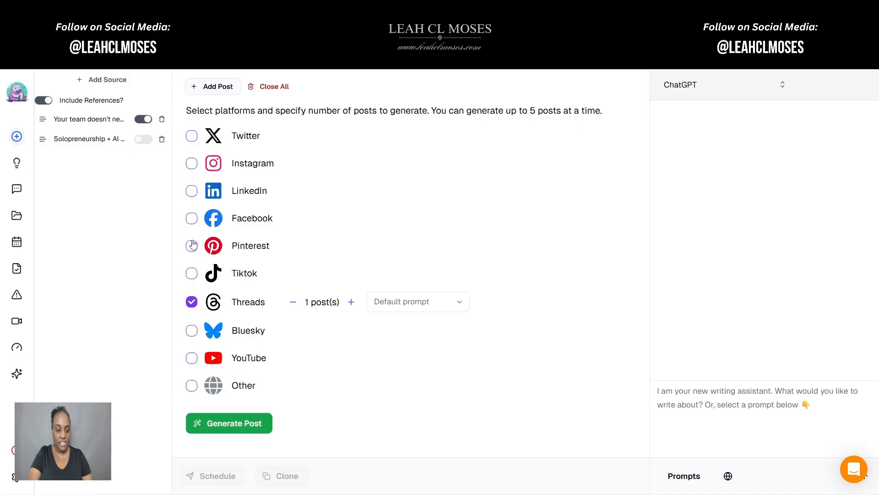
pyautogui.click(192, 219)
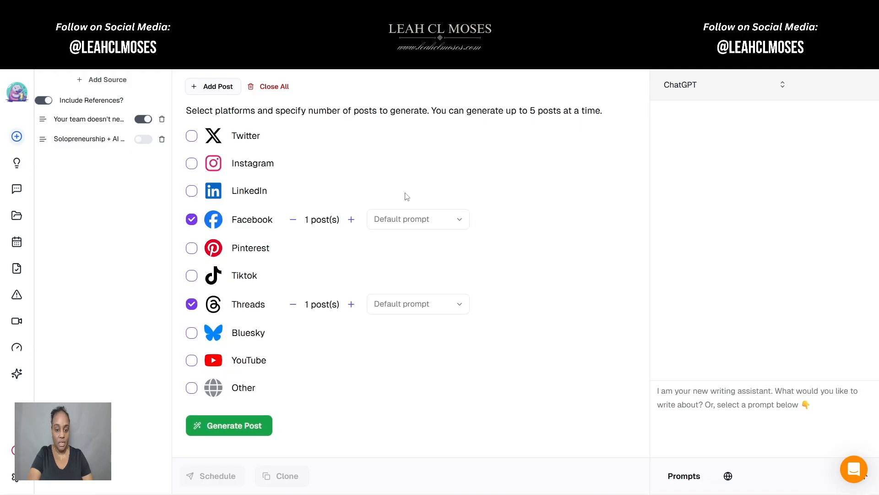
pyautogui.click(351, 222)
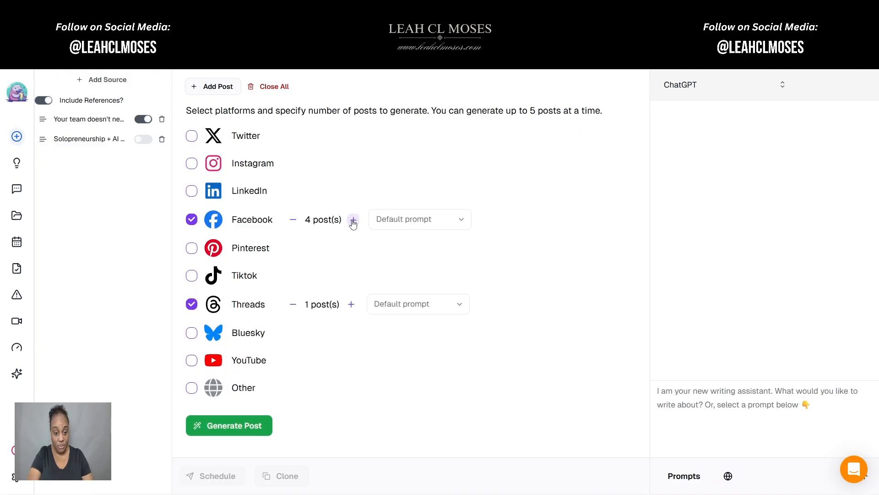
pyautogui.click(353, 220)
pyautogui.click(293, 221)
pyautogui.click(293, 222)
pyautogui.click(293, 222)
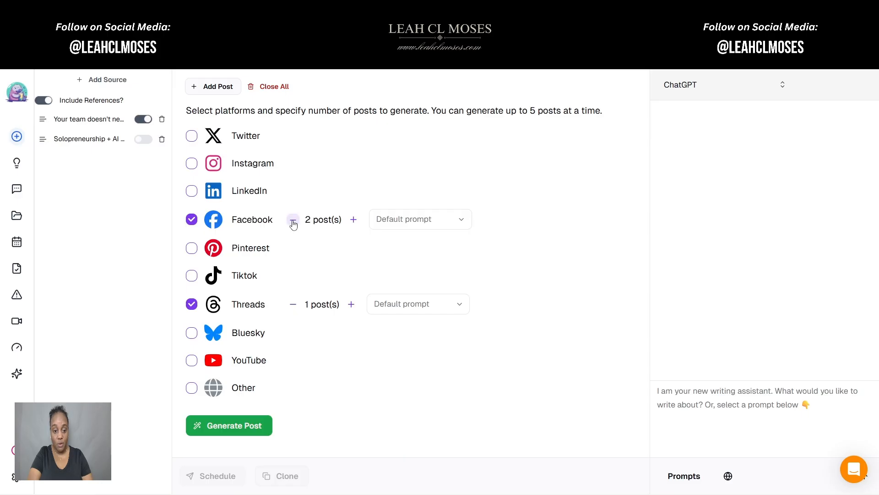
pyautogui.click(293, 222)
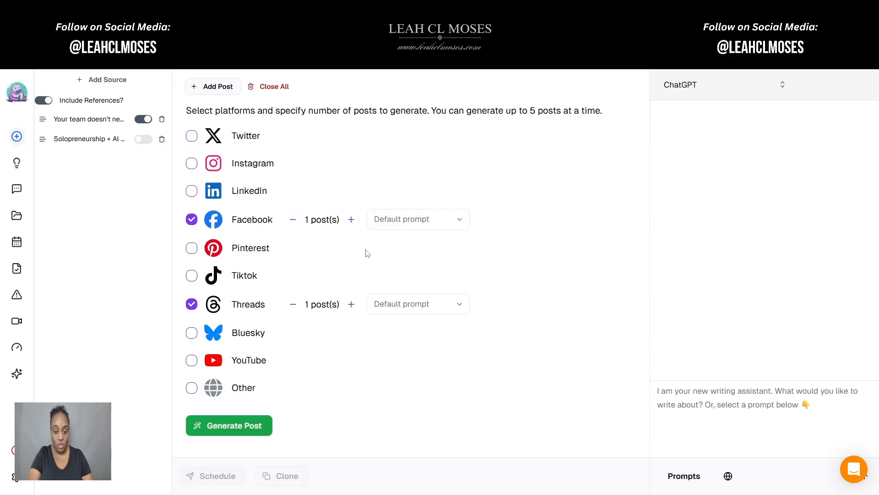
pyautogui.click(458, 220)
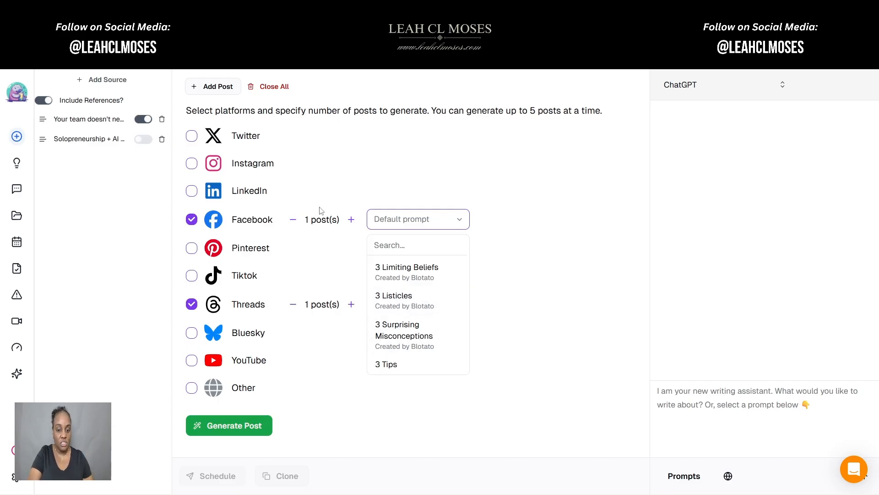
pyautogui.click(507, 203)
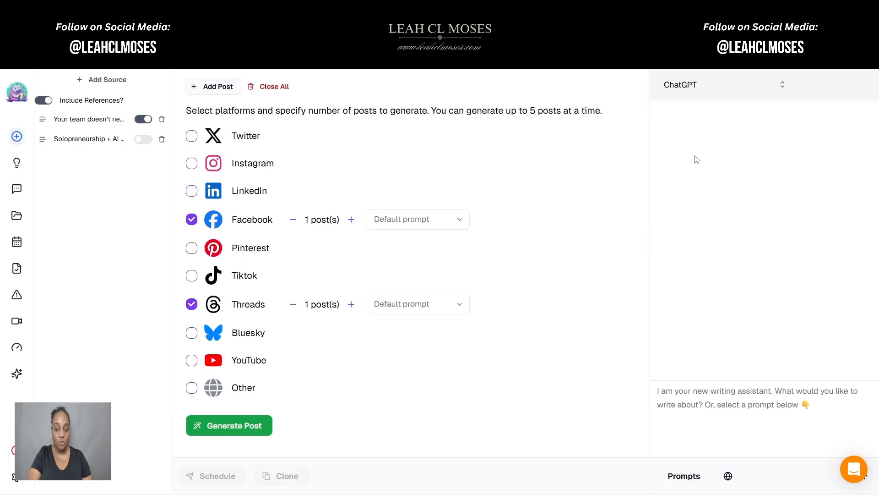
# Step: Set the AI model to Claude Sonnet 4 and generate the Threads and Facebook posts
pyautogui.click(783, 87)
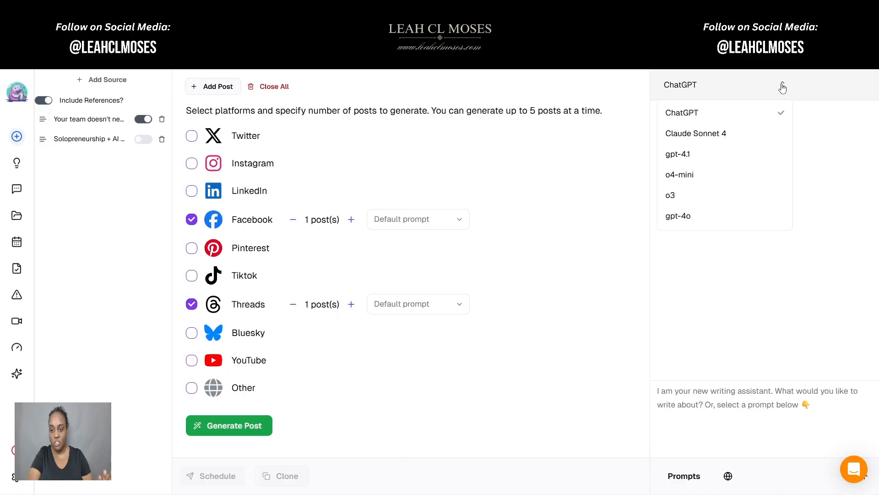
pyautogui.click(697, 134)
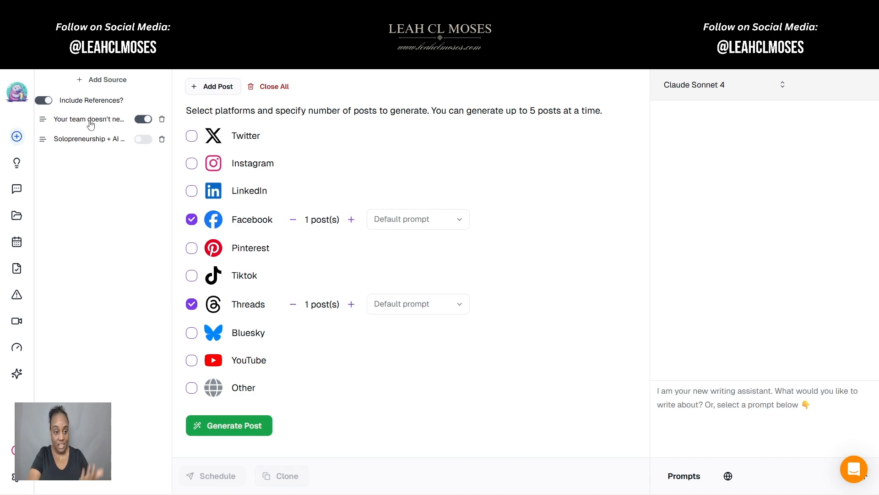
pyautogui.click(224, 428)
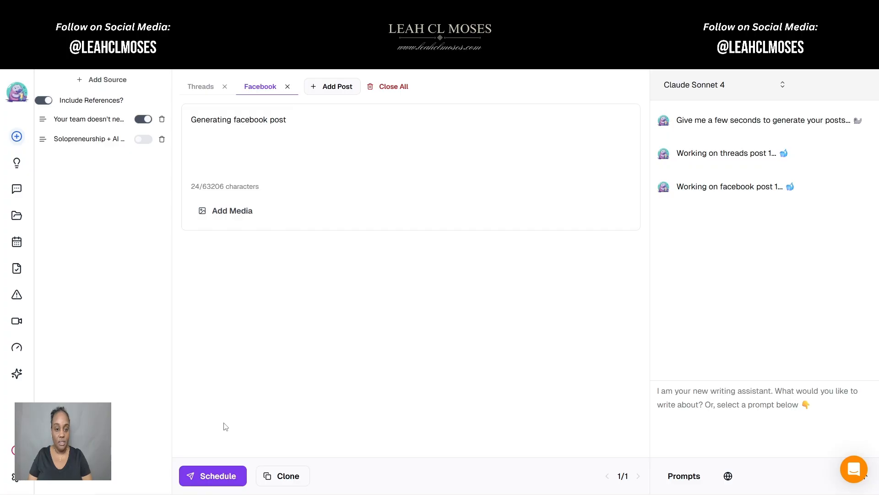
# Step: Read through the generated Threads and Facebook drafts and return to the Threads draft
pyautogui.click(200, 89)
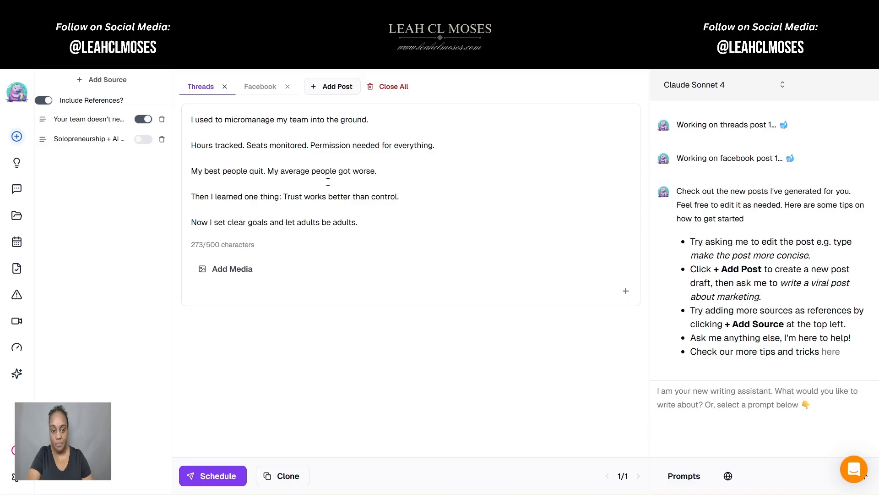
pyautogui.click(259, 88)
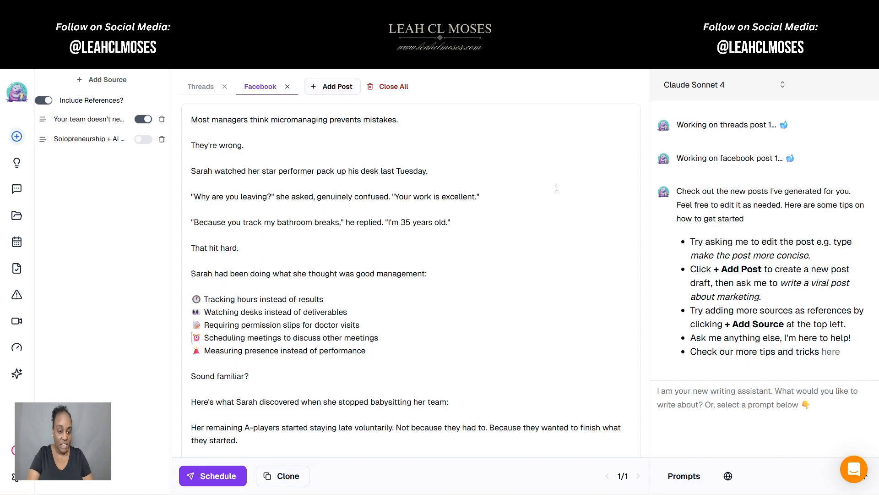
pyautogui.scroll(-3, 557, 187)
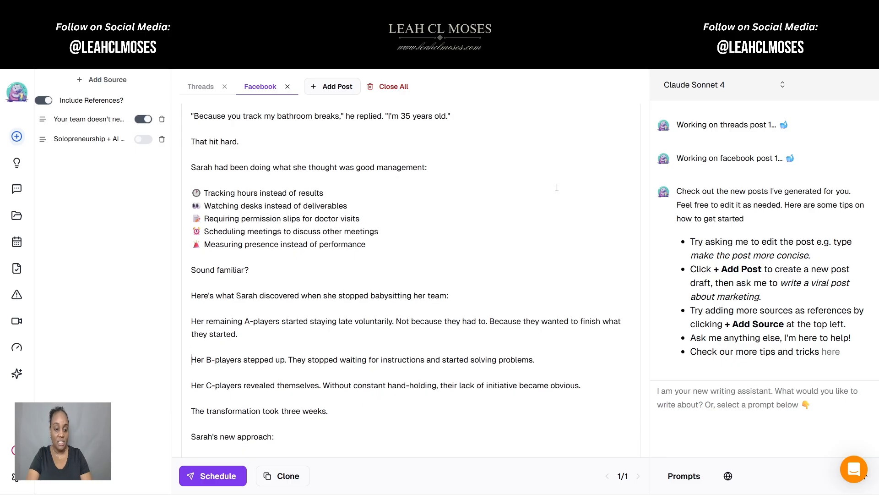
pyautogui.scroll(3, 557, 187)
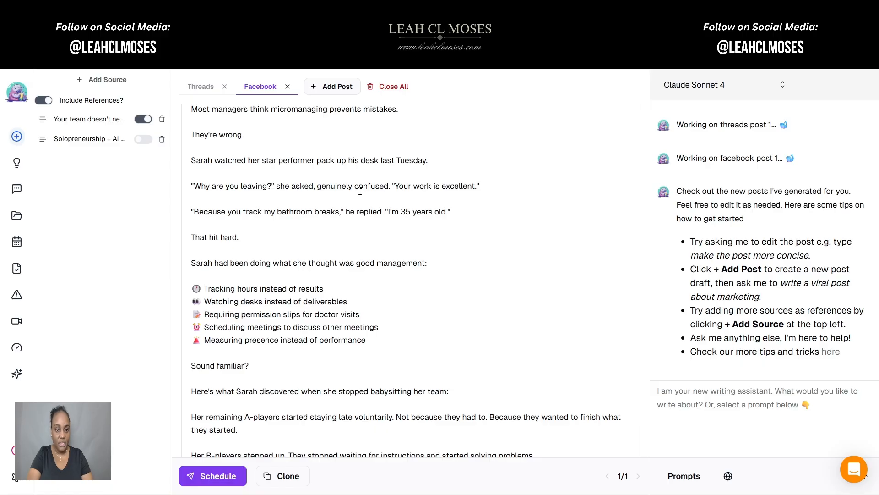
pyautogui.click(200, 87)
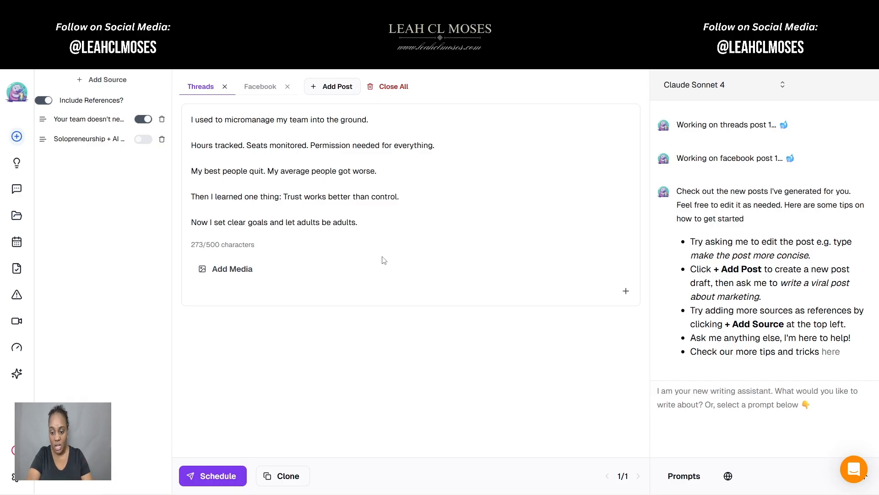
pyautogui.click(716, 405)
pyautogui.write('make')
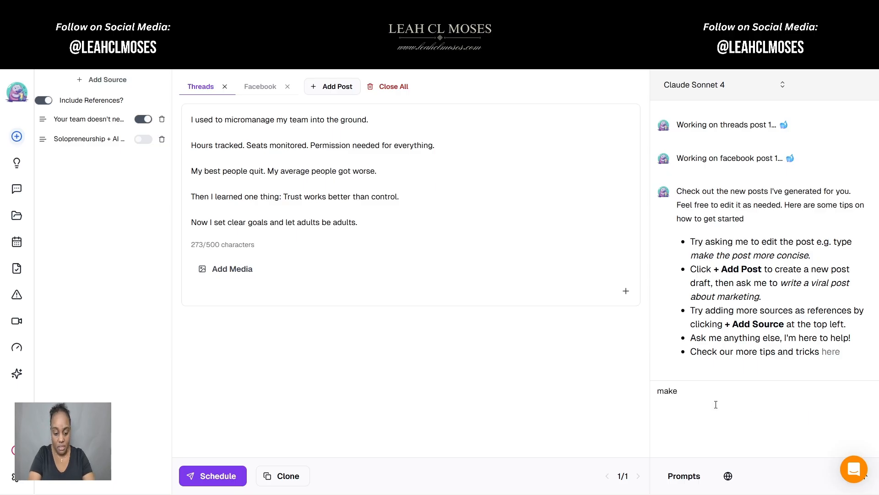
pyautogui.write(' slightly ')
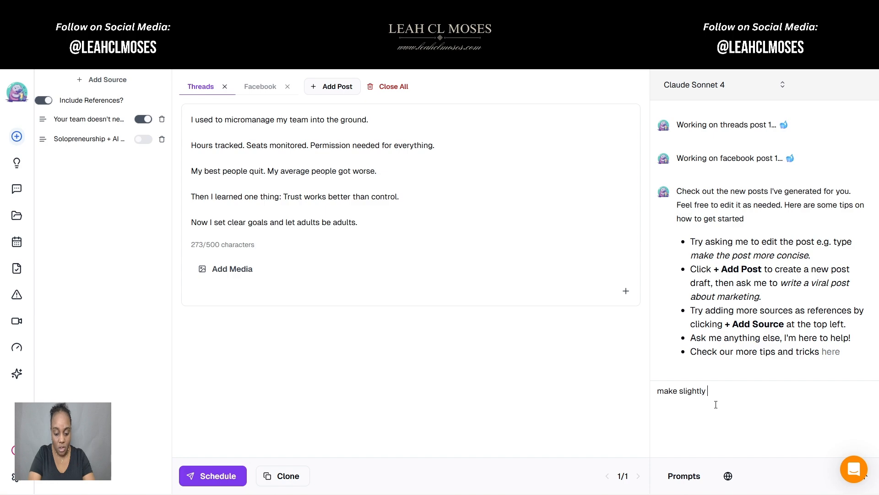
pyautogui.write('lin')
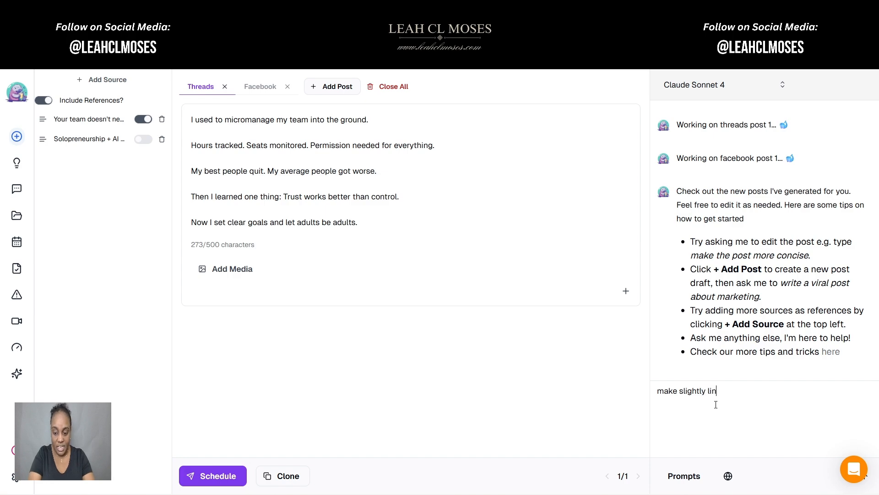
pyautogui.write('onger')
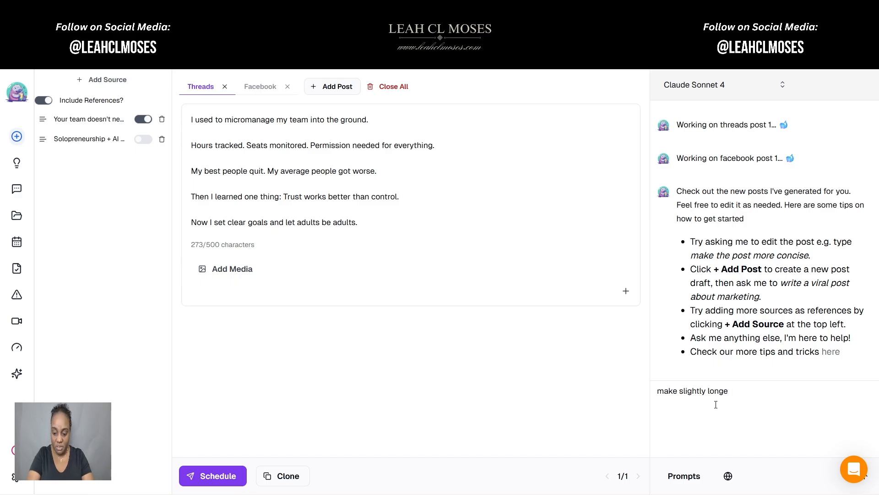
pyautogui.press('BackSpace')
pyautogui.press('BackSpace')
pyautogui.press('BackSpace')
pyautogui.press('BackSpace')
pyautogui.press('BackSpace')
pyautogui.press('BackSpace')
pyautogui.press('BackSpace')
pyautogui.press('BackSpace')
pyautogui.press('BackSpace')
pyautogui.press('BackSpace')
pyautogui.press('BackSpace')
pyautogui.press('BackSpace')
pyautogui.press('BackSpace')
pyautogui.press('BackSpace')
pyautogui.press('BackSpace')
pyautogui.press('BackSpace')
pyautogui.press('BackSpace')
pyautogui.press('BackSpace')
pyautogui.press('BackSpace')
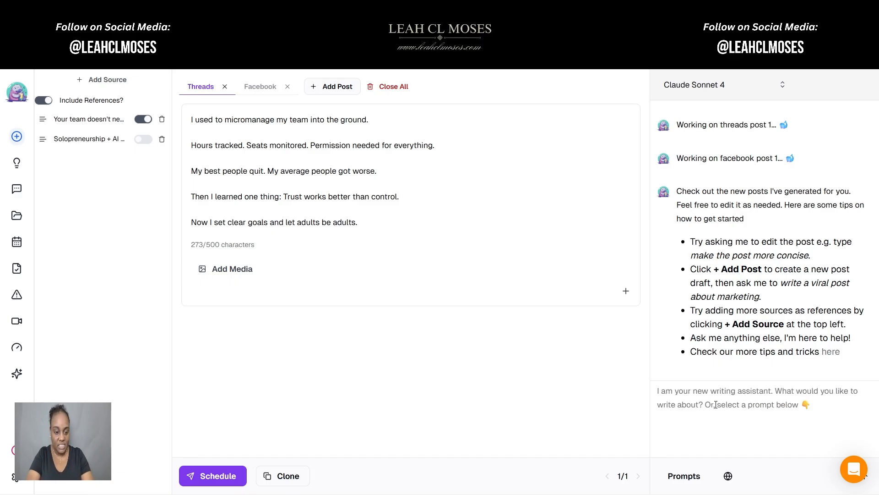
# Step: Examine the Facebook draft again, focusing on the passage from "Why are you leaving?" to "That hit hard."
pyautogui.click(257, 87)
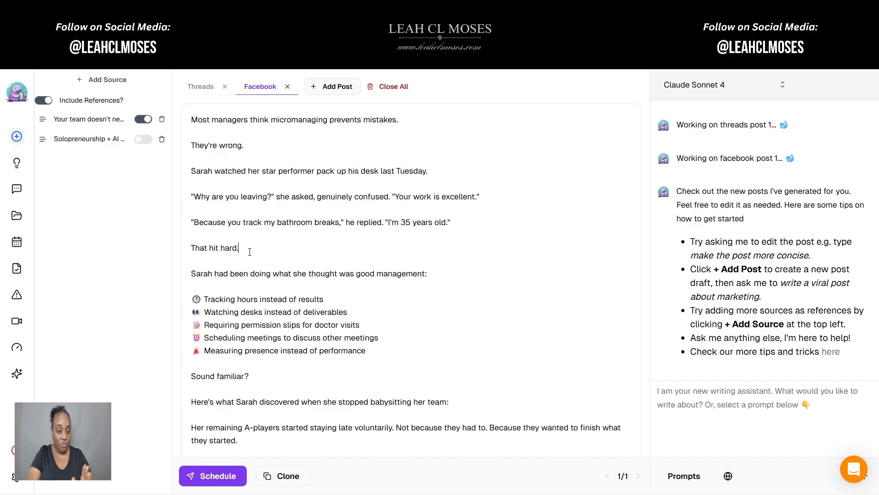
pyautogui.moveTo(250, 251); pyautogui.dragTo(189, 191)
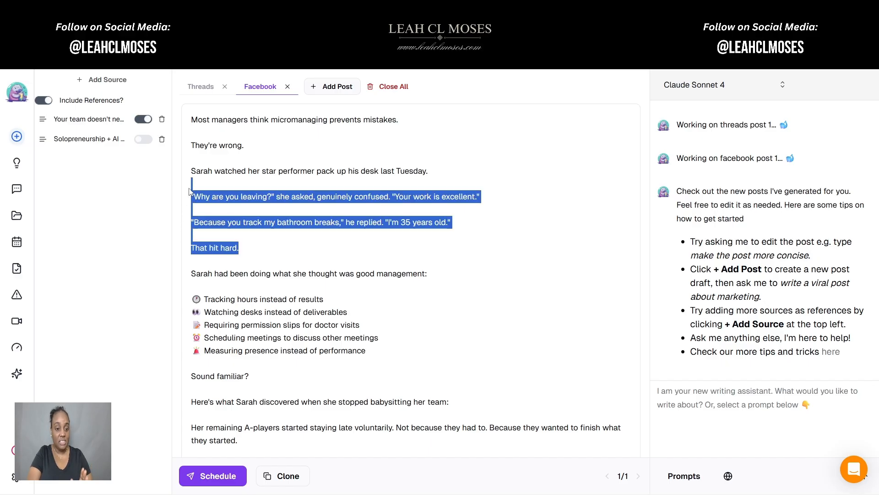
pyautogui.click(261, 242)
# Step: Schedule the Threads draft to publish in the next free slot
pyautogui.click(200, 93)
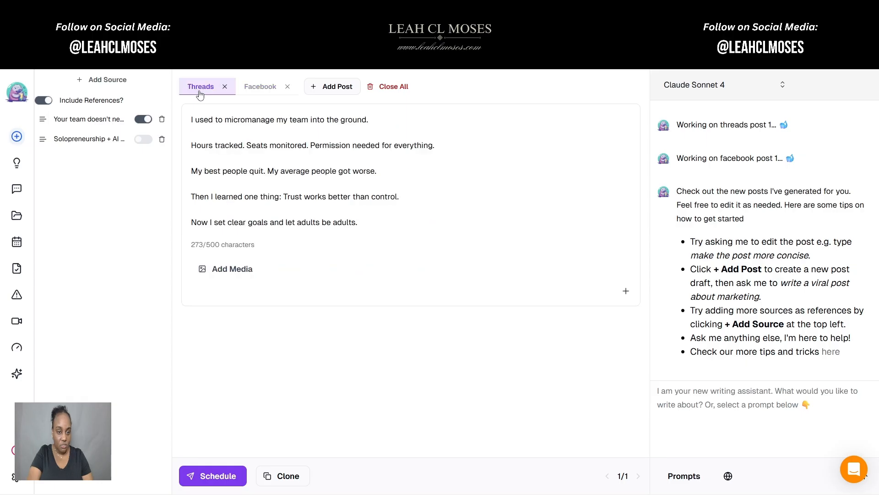
pyautogui.click(214, 477)
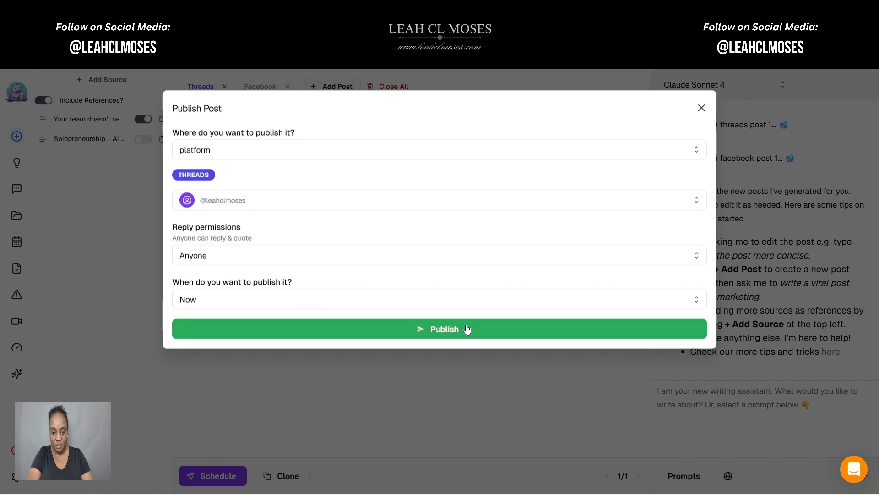
pyautogui.click(414, 300)
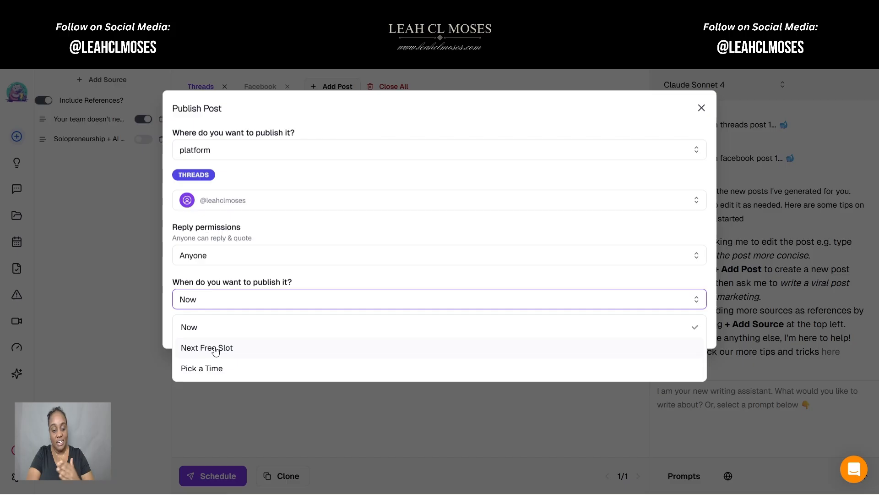
pyautogui.click(214, 347)
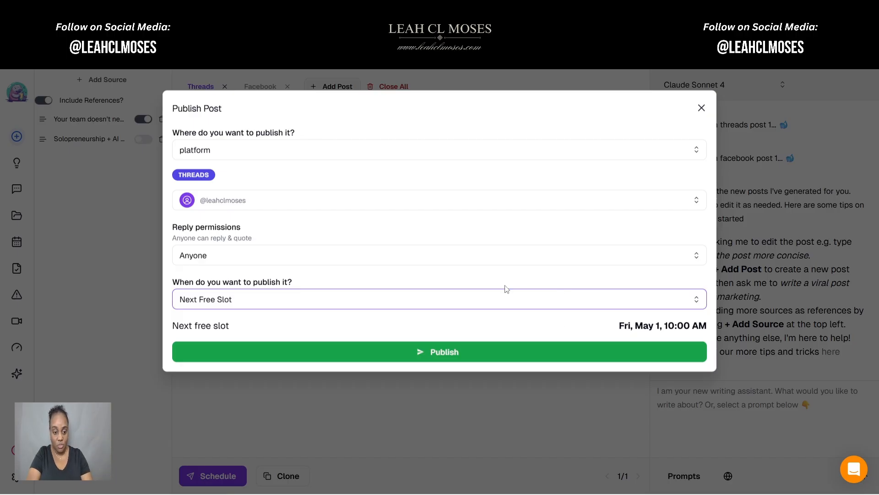
pyautogui.click(443, 352)
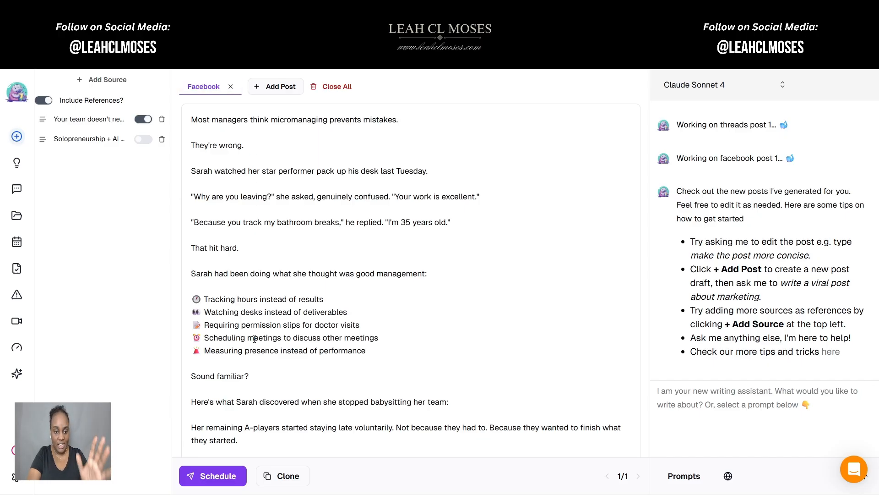
# Step: Set the Facebook draft's publishing time to 30 Apr 2026 07:00 PM and close the publishing dialog without scheduling
pyautogui.click(213, 476)
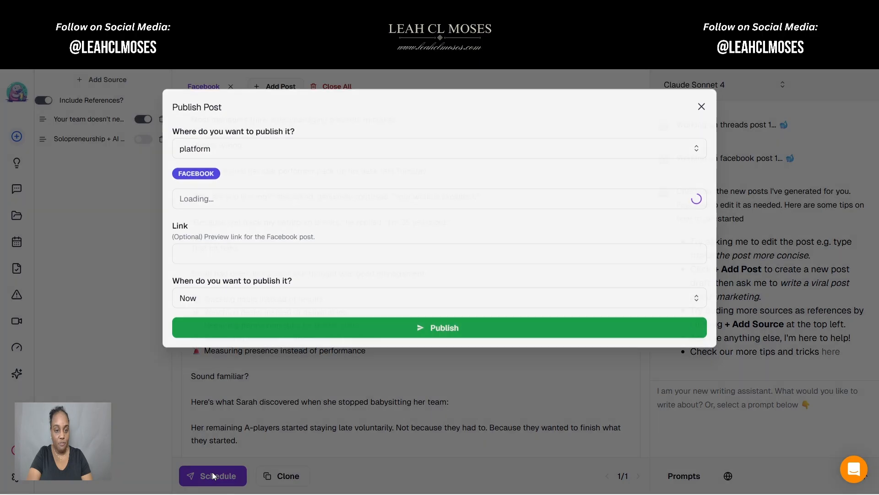
pyautogui.click(311, 299)
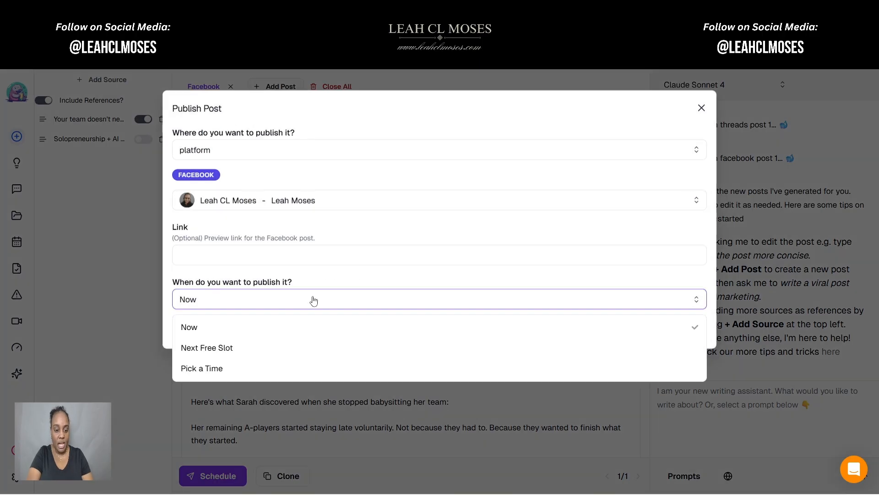
pyautogui.click(207, 369)
pyautogui.click(243, 344)
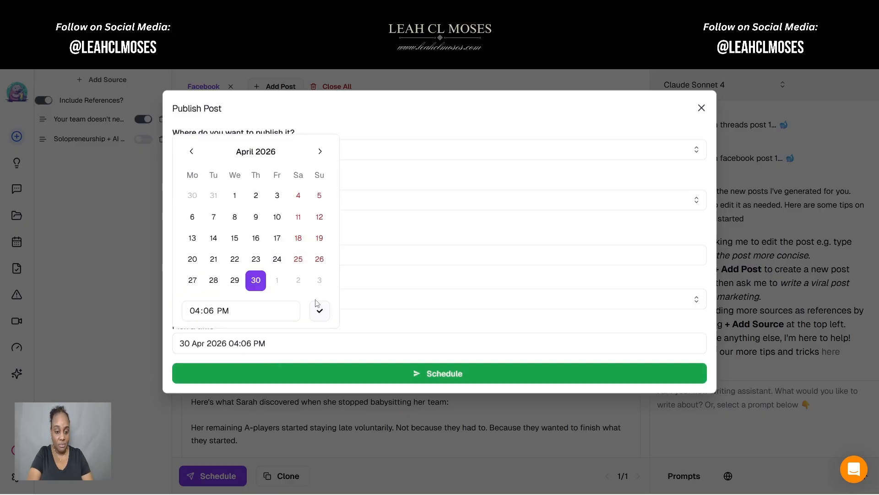
pyautogui.click(232, 311)
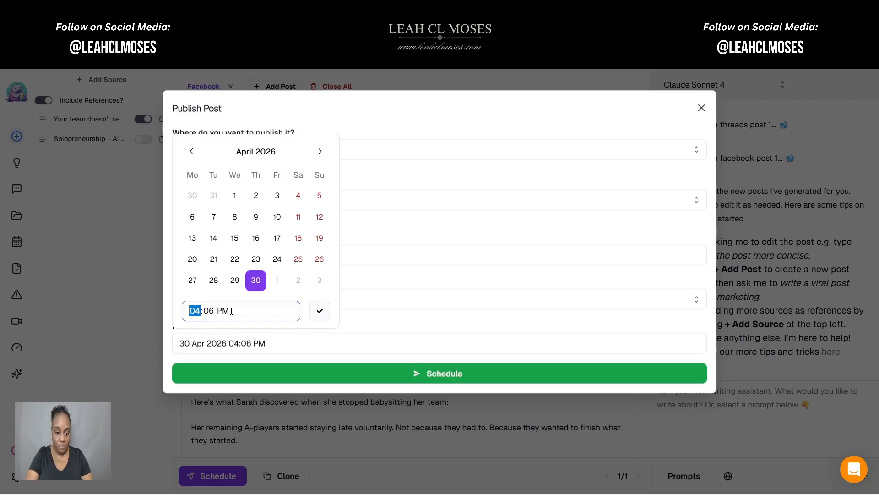
pyautogui.write('07:')
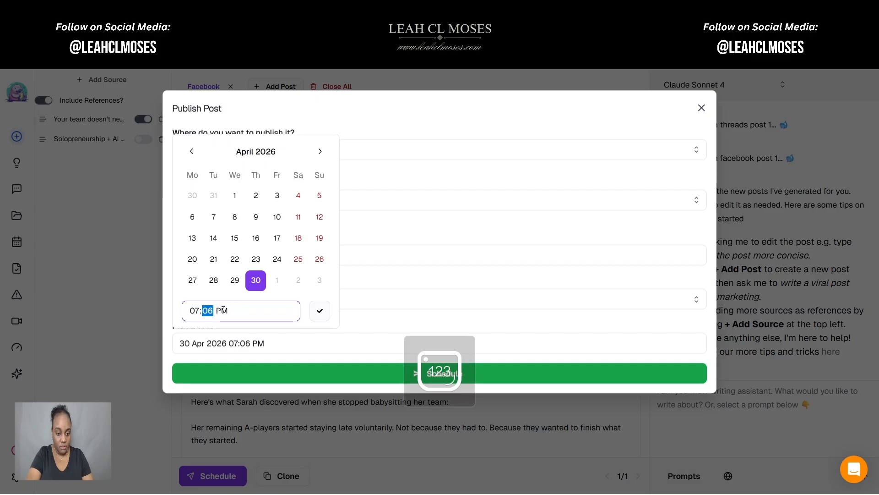
pyautogui.write('0')
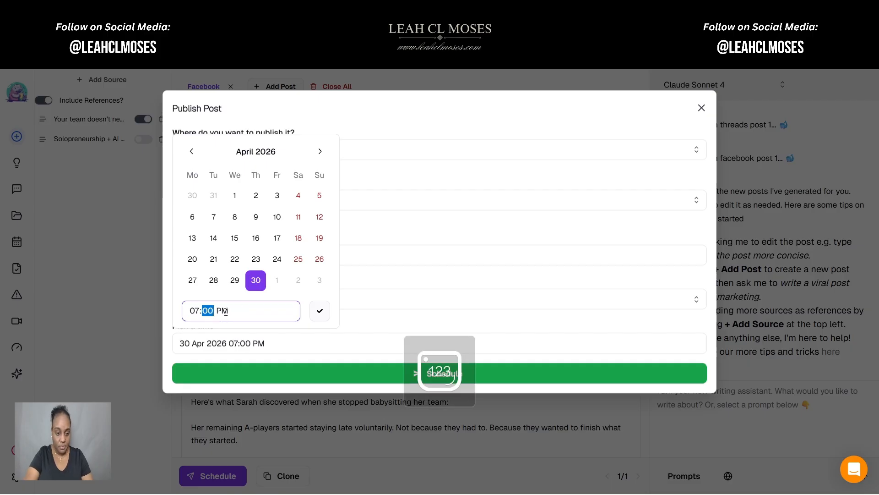
pyautogui.click(319, 311)
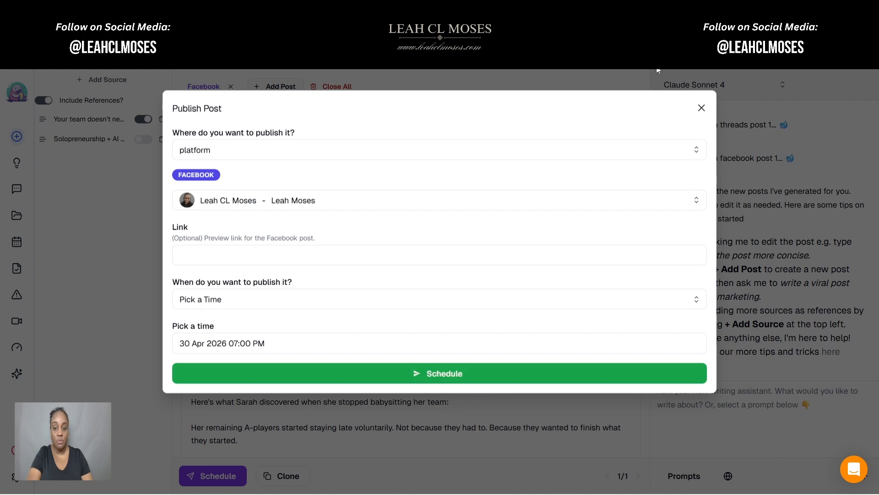
pyautogui.click(702, 108)
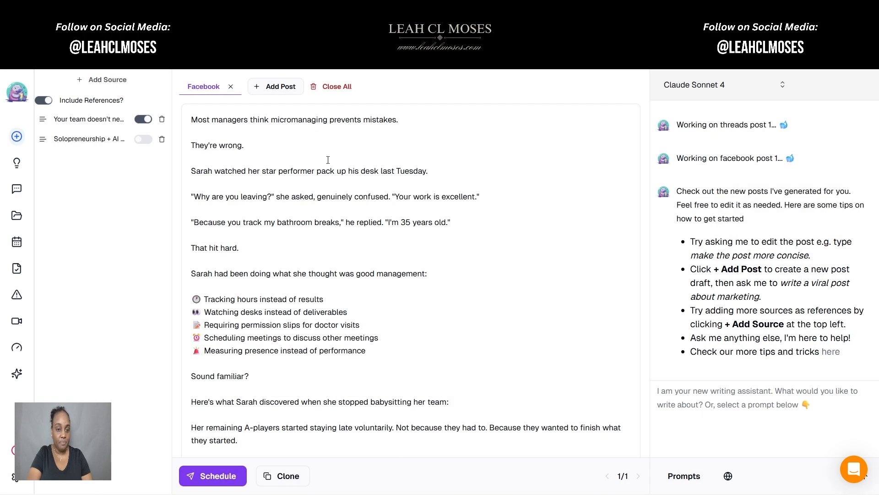
# Step: Remove all drafts and delete the "Your team doesn't ne…" text source
pyautogui.click(331, 89)
pyautogui.click(547, 177)
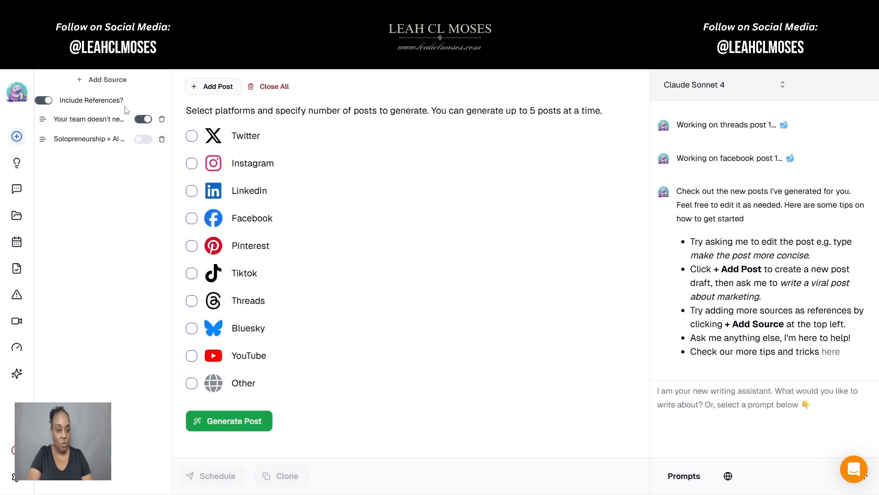
pyautogui.click(142, 120)
pyautogui.click(161, 120)
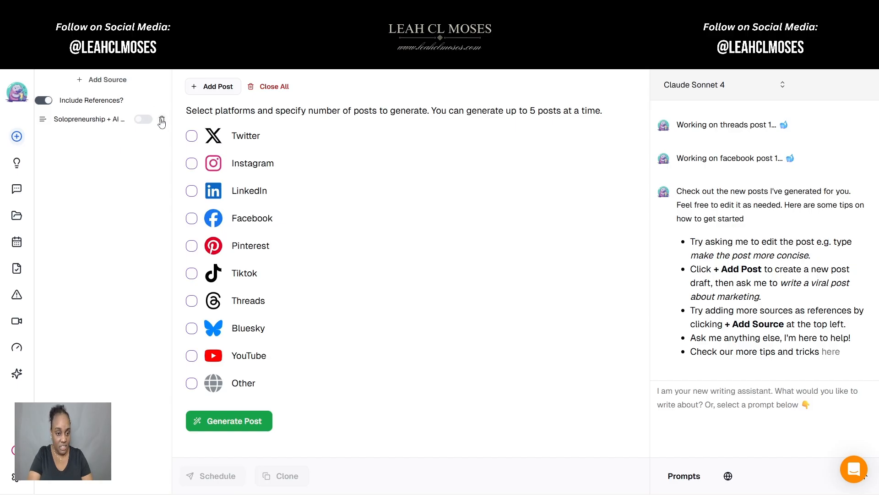
# Step: Copy the URL of Ars Technica's "The hidden cost of Google's AI defaults and the illusion of choice" and add it as an article source
pyautogui.click(106, 79)
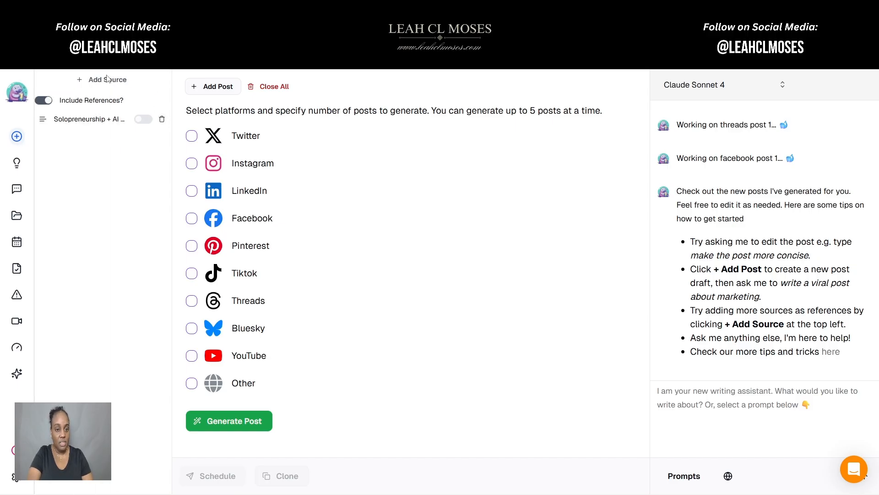
pyautogui.click(267, 137)
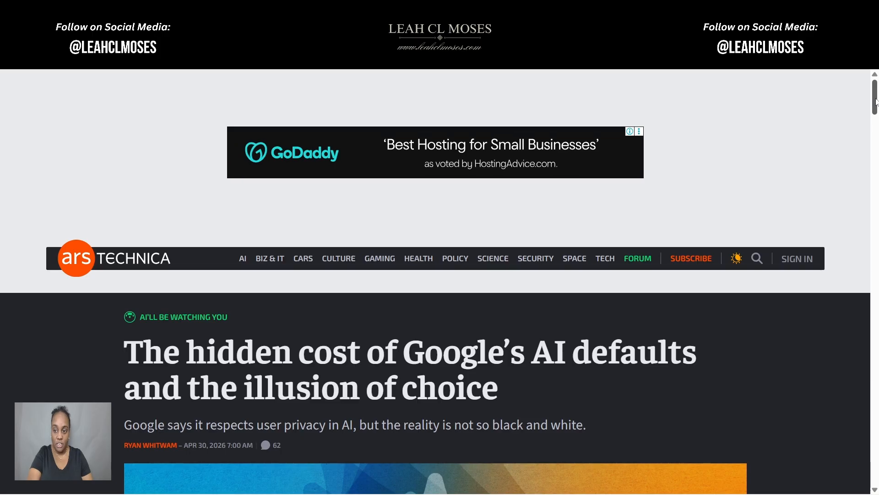
pyautogui.moveTo(876, 102); pyautogui.dragTo(876, 115)
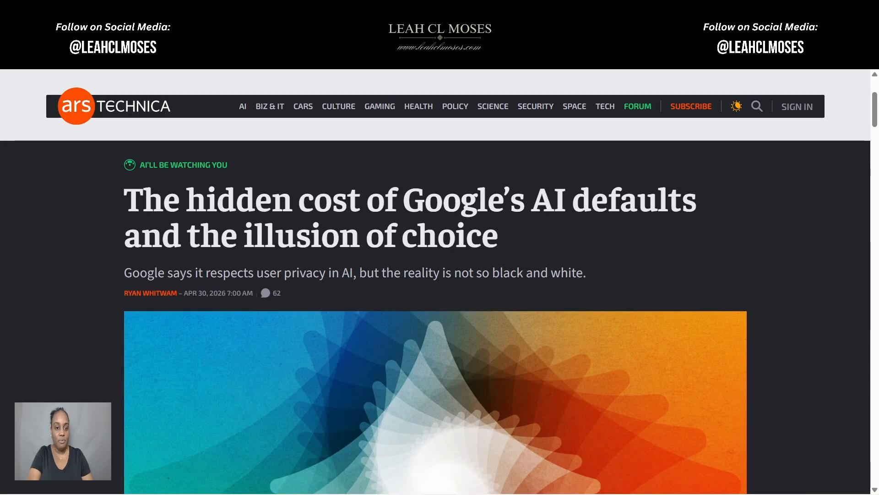
pyautogui.rightClick(288, 64)
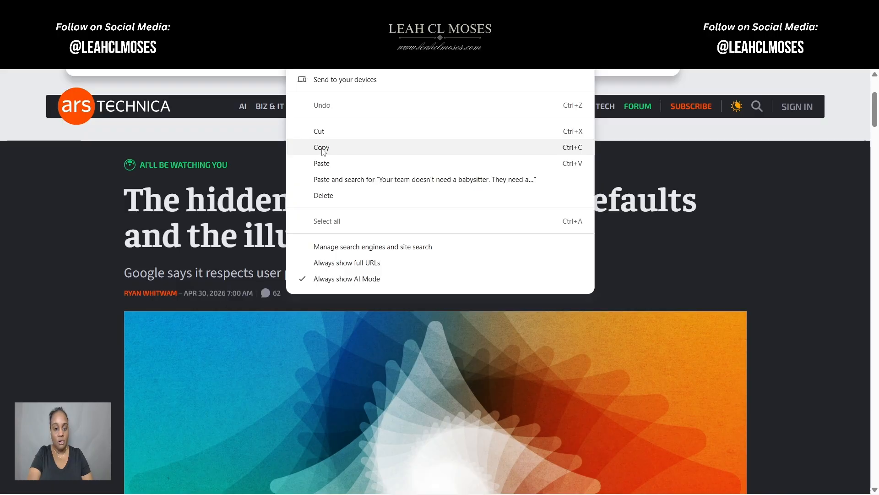
pyautogui.click(322, 148)
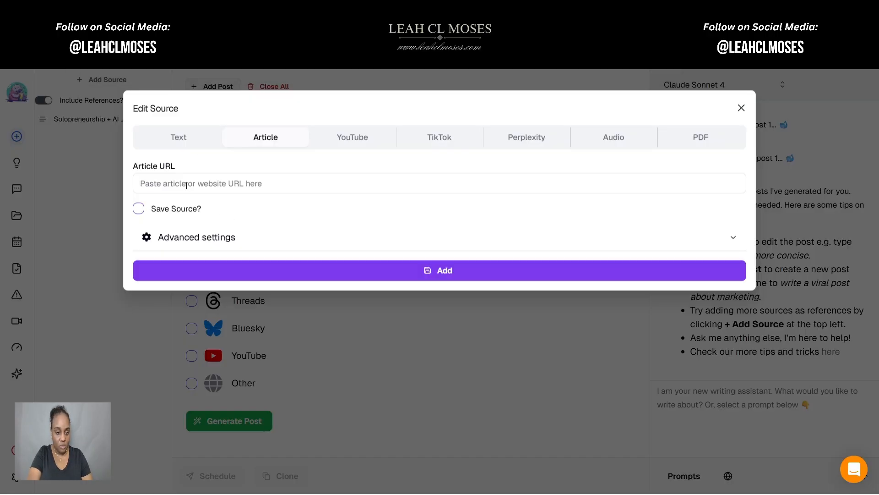
pyautogui.rightClick(187, 185)
pyautogui.click(215, 327)
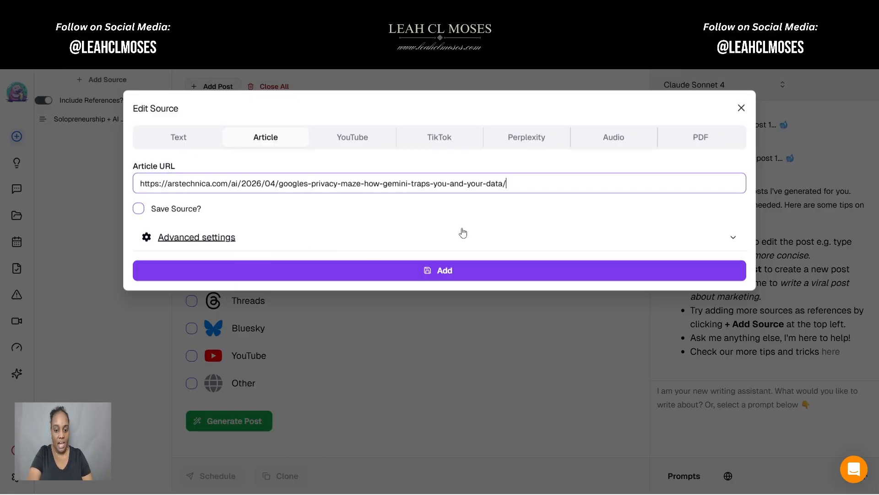
pyautogui.click(442, 270)
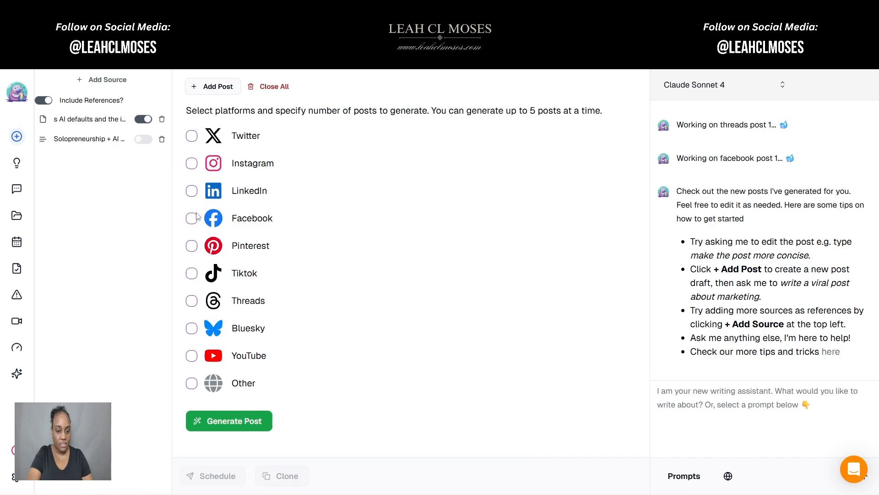
# Step: Generate one LinkedIn post from the article source, keeping Claude Sonnet 4 as the model
pyautogui.click(191, 191)
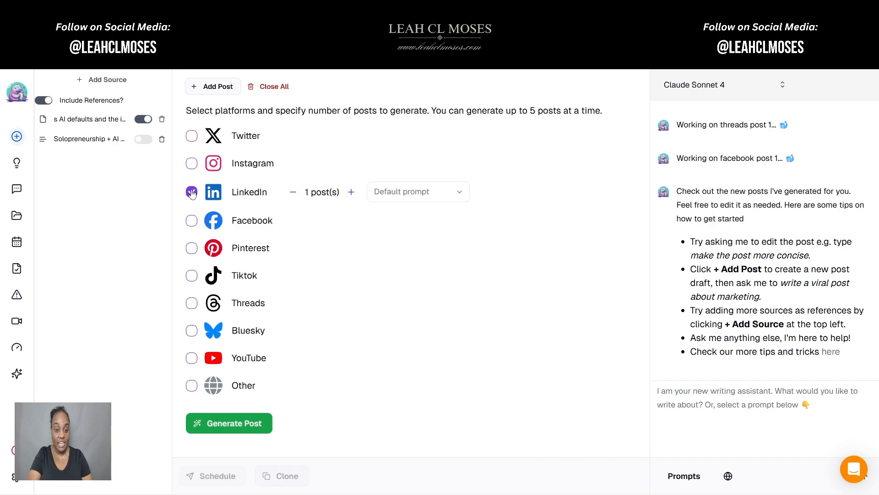
pyautogui.click(710, 87)
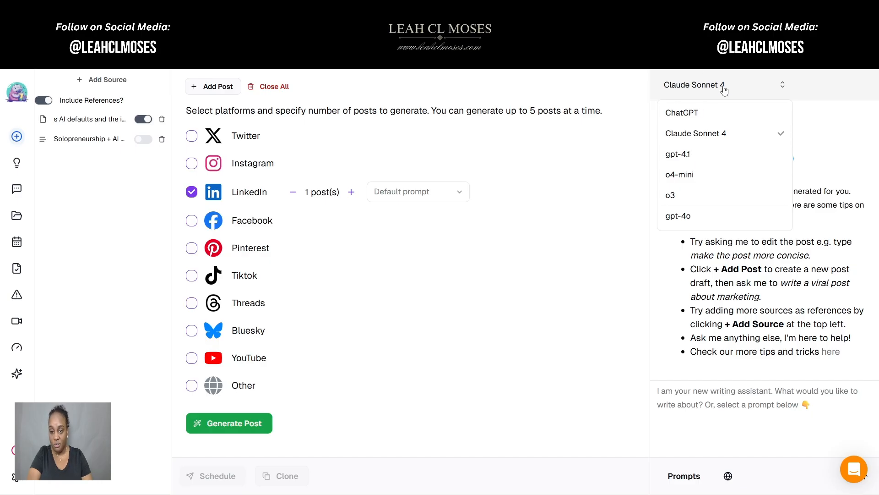
pyautogui.click(724, 91)
pyautogui.click(230, 431)
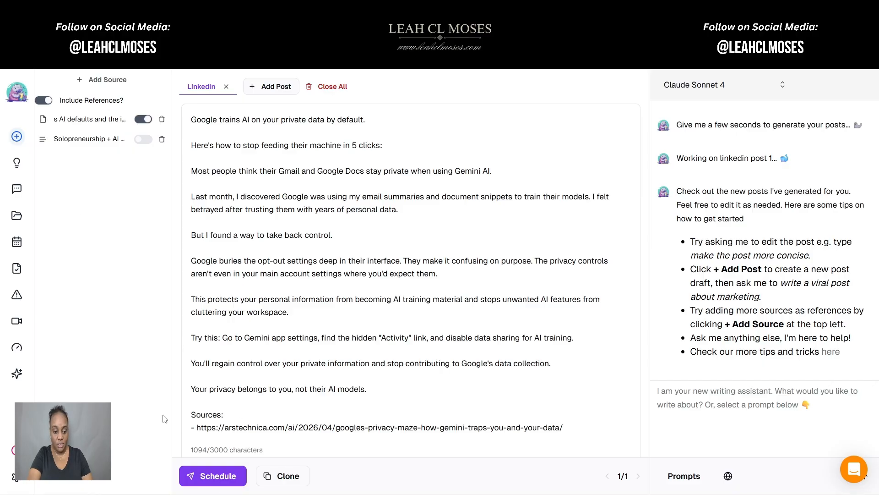
# Step: Turn off Include References and check the LinkedIn draft's publishing options without publishing it
pyautogui.click(42, 103)
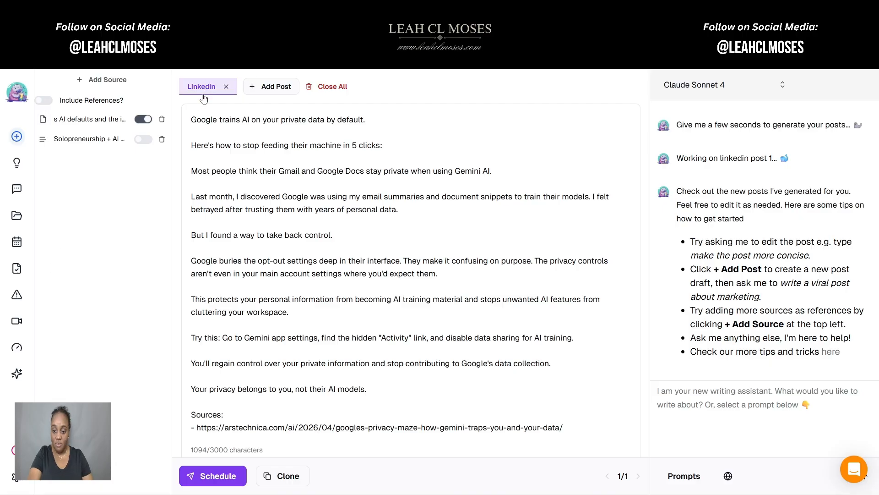
pyautogui.click(219, 476)
pyautogui.click(260, 250)
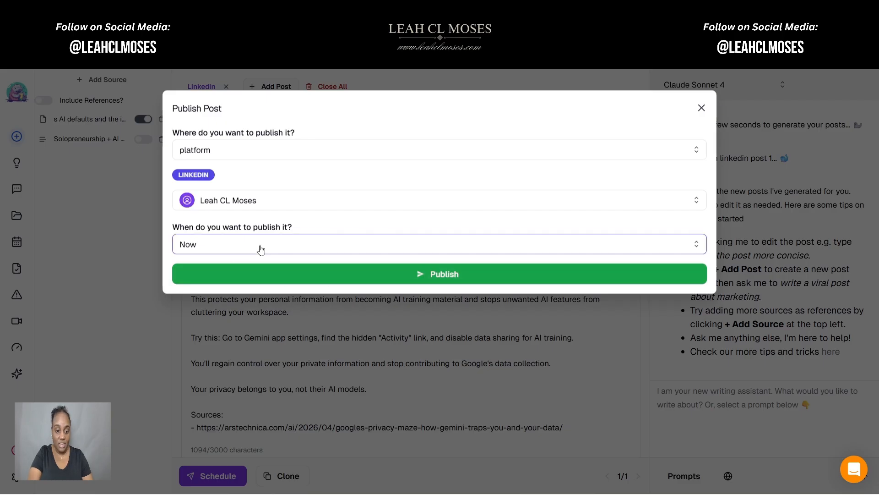
pyautogui.click(103, 256)
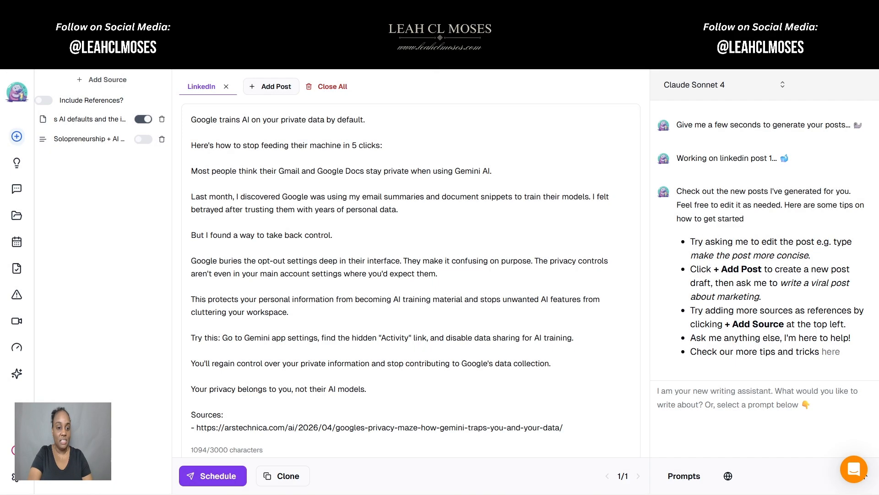
# Step: Delete the Google AI defaults article source and remove all drafts
pyautogui.click(162, 121)
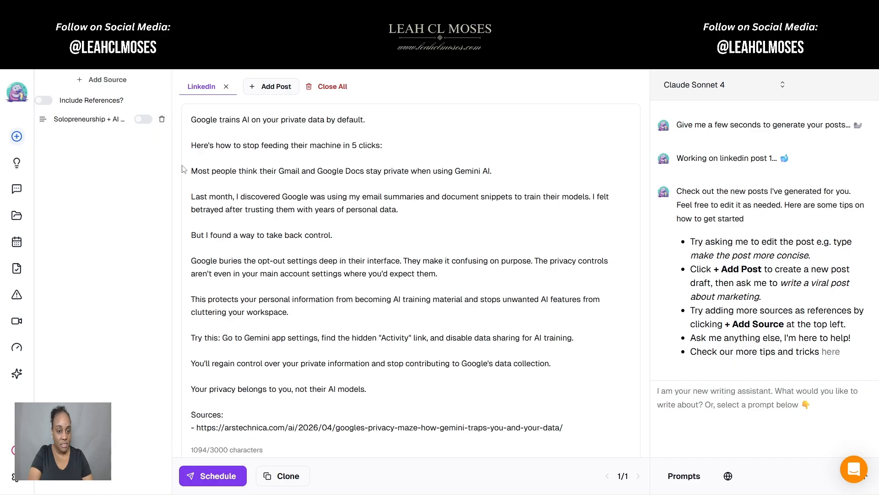
pyautogui.click(343, 90)
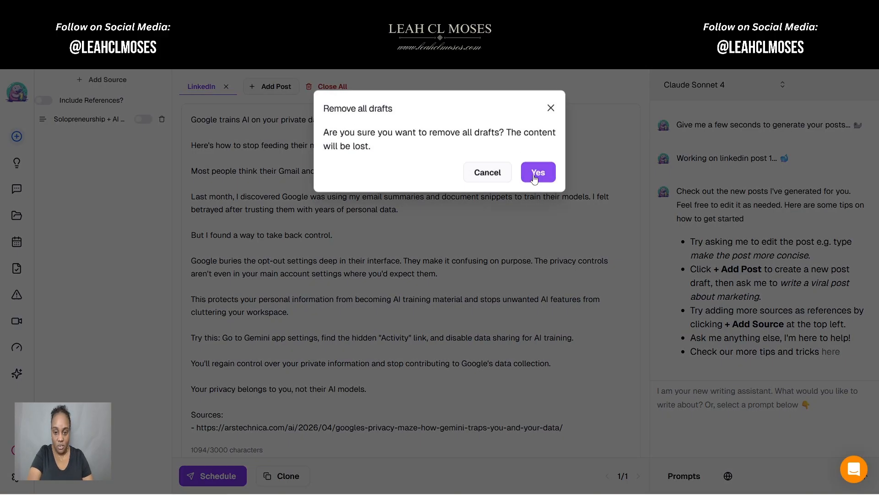
pyautogui.click(538, 171)
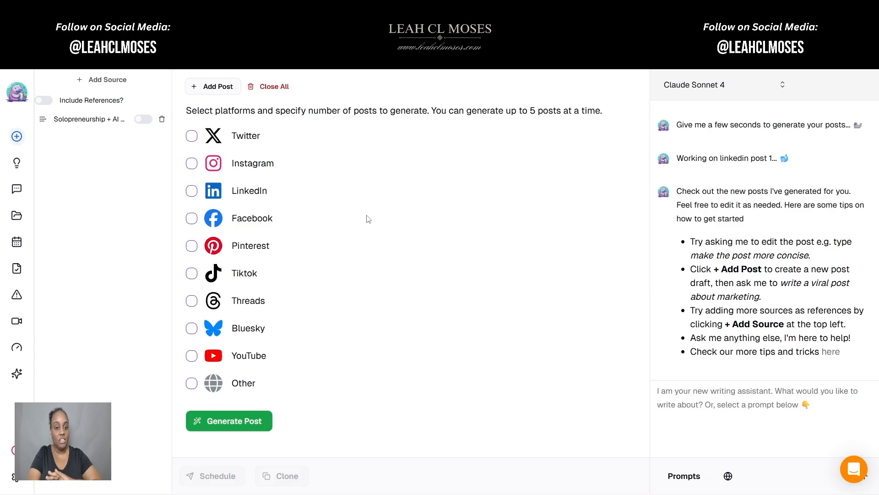
# Step: Copy the URL of the open YouTube video about using AI in your business in 2026 and add it as a YouTube source
pyautogui.click(103, 80)
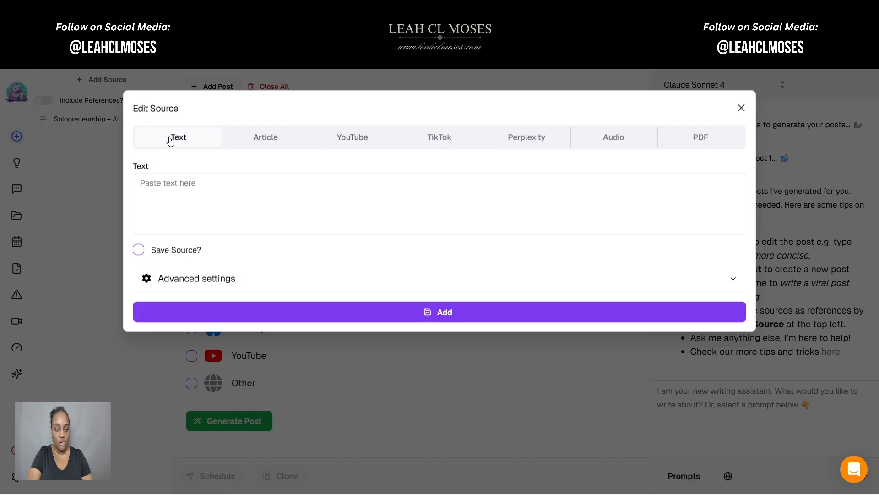
pyautogui.click(373, 139)
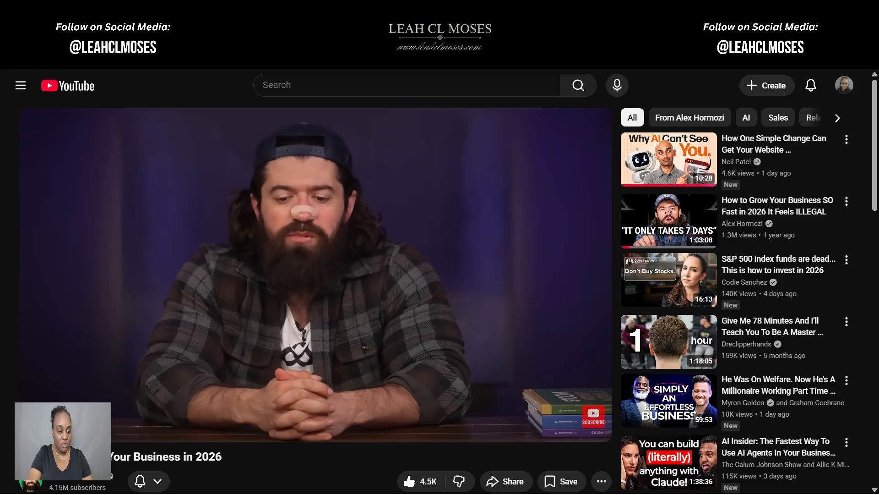
pyautogui.rightClick(204, 69)
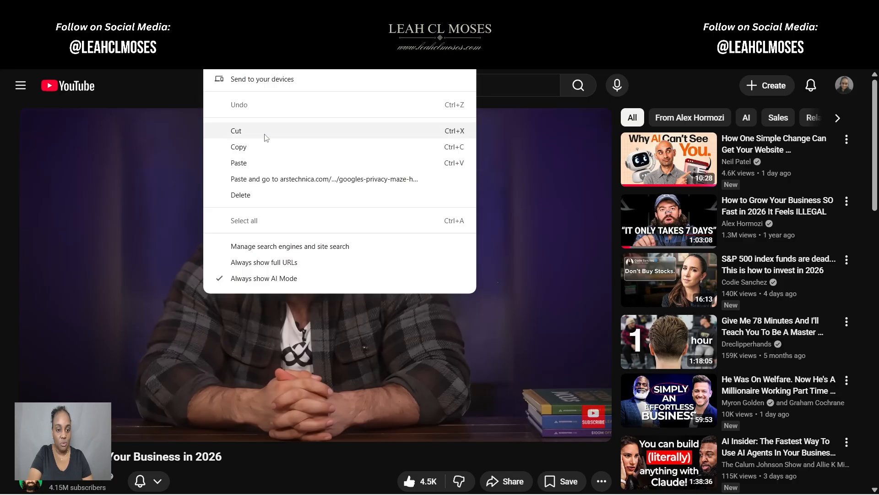
pyautogui.click(257, 147)
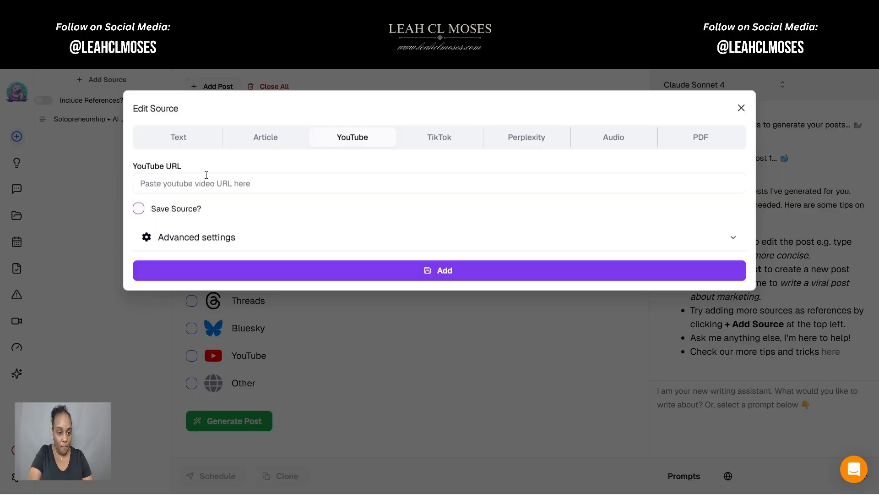
pyautogui.click(190, 183)
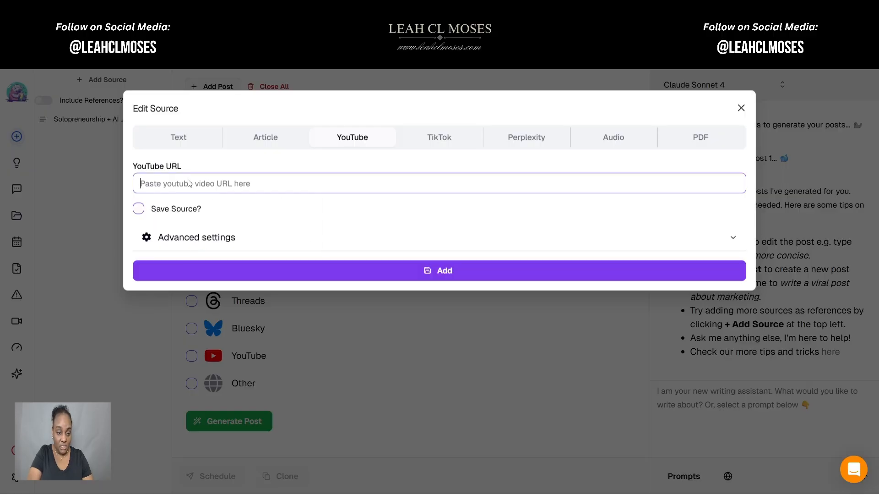
pyautogui.rightClick(188, 183)
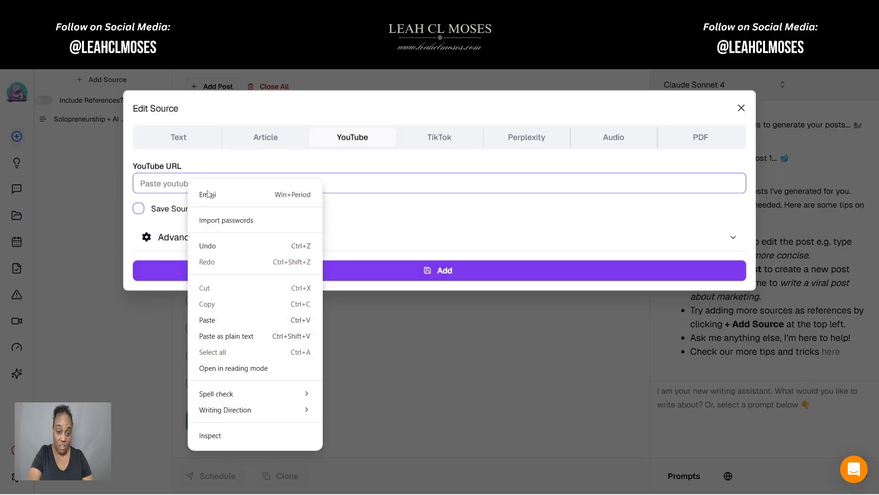
pyautogui.click(205, 320)
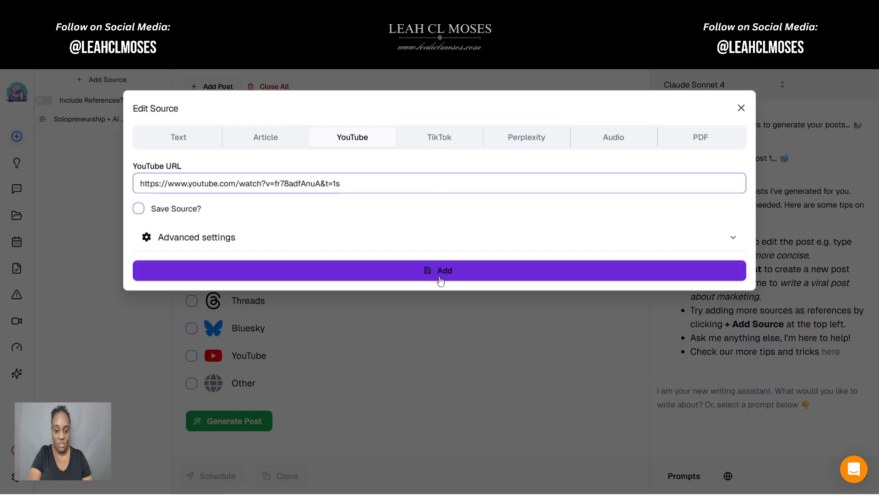
pyautogui.click(466, 271)
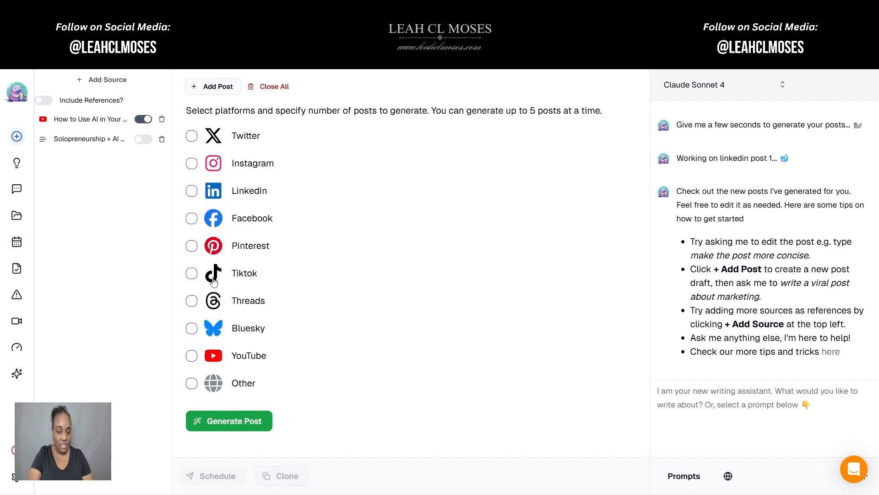
# Step: Generate one Facebook post and one Threads post from the YouTube source with the default prompts
pyautogui.click(192, 220)
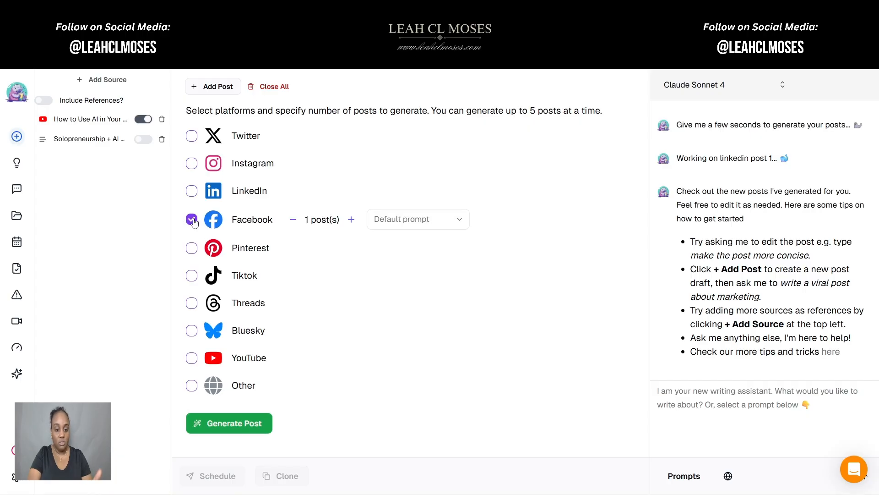
pyautogui.click(192, 304)
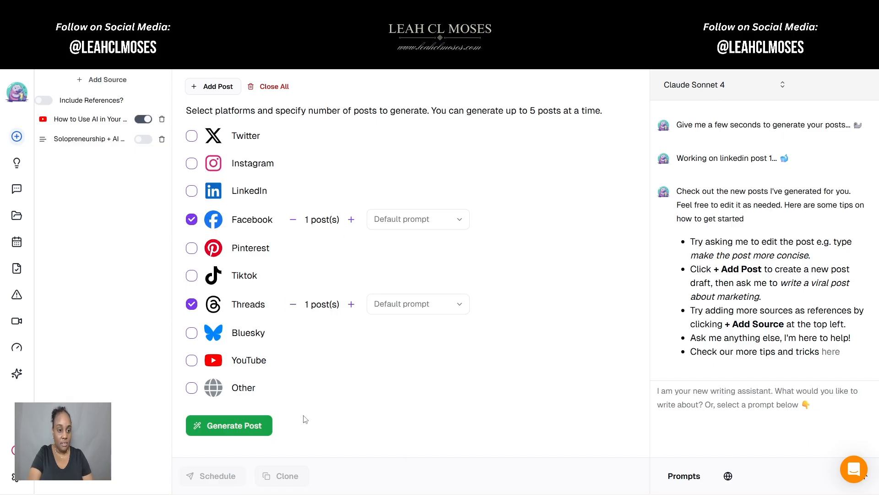
pyautogui.click(239, 426)
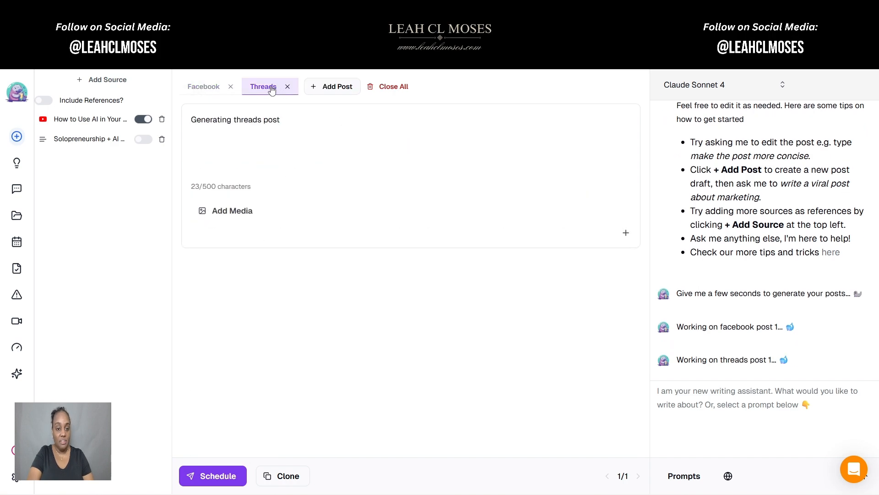
# Step: Review the generated Facebook and Threads drafts and check the Facebook draft's publishing options without publishing it
pyautogui.click(197, 87)
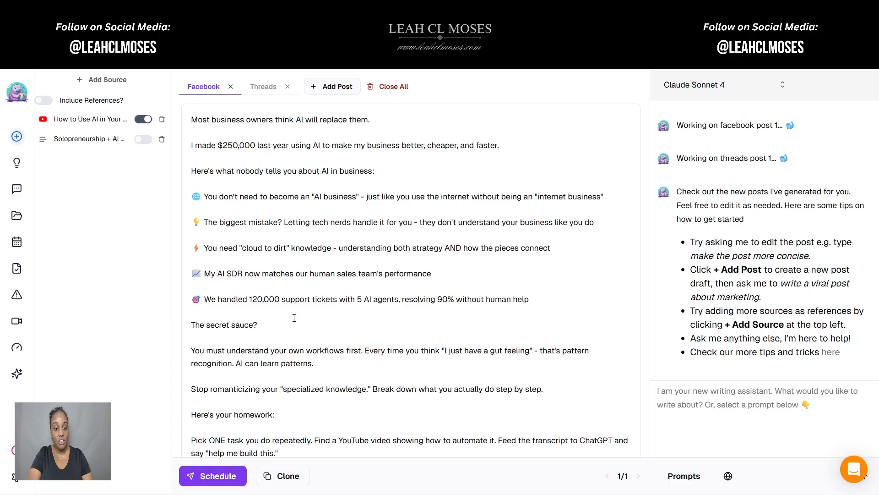
pyautogui.click(217, 477)
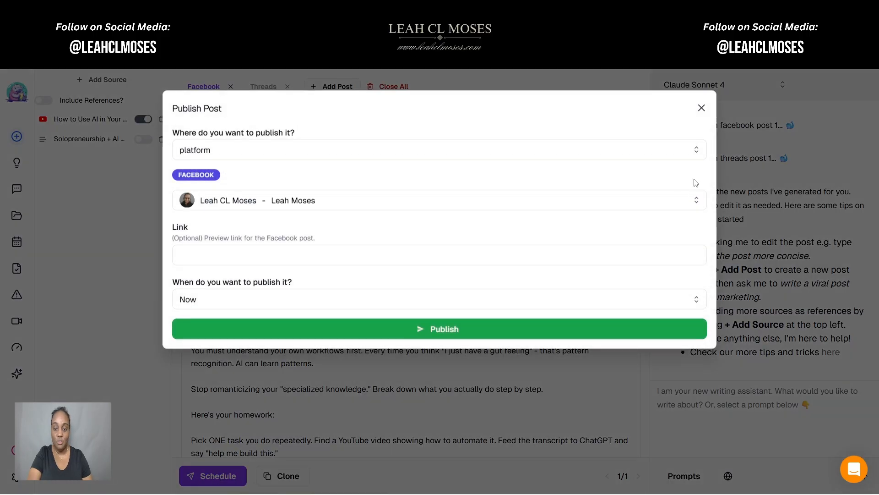
pyautogui.click(702, 110)
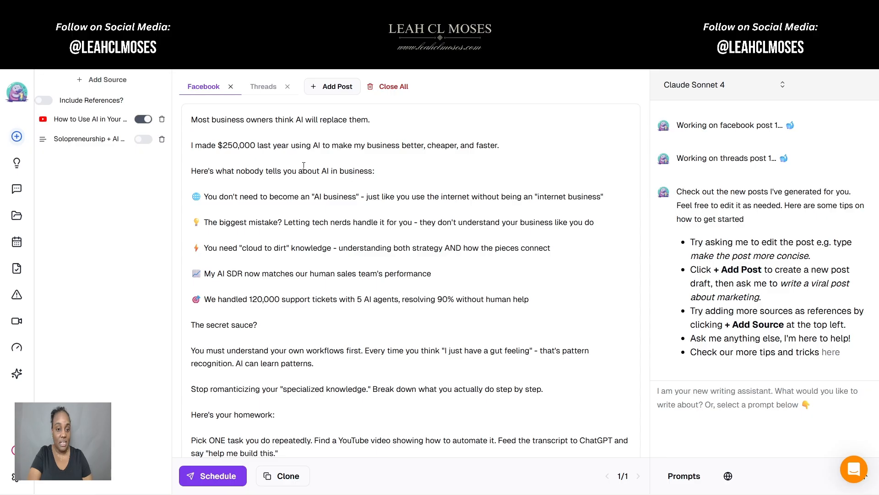
pyautogui.click(269, 87)
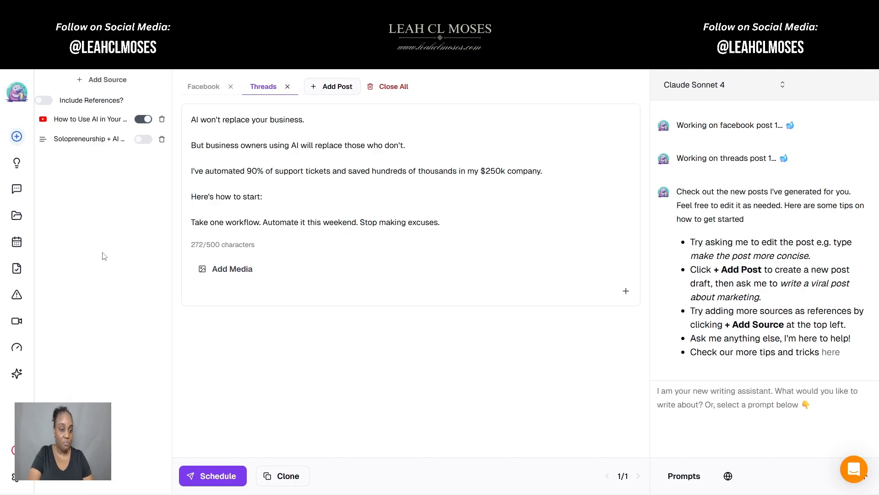
# Step: Delete the YouTube video source and look at the TikTok option for a new source
pyautogui.click(162, 120)
pyautogui.click(103, 79)
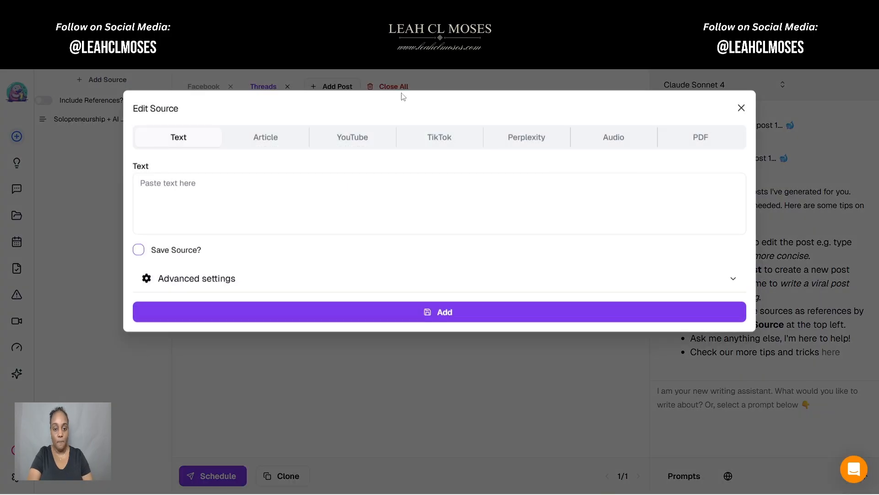
pyautogui.click(443, 139)
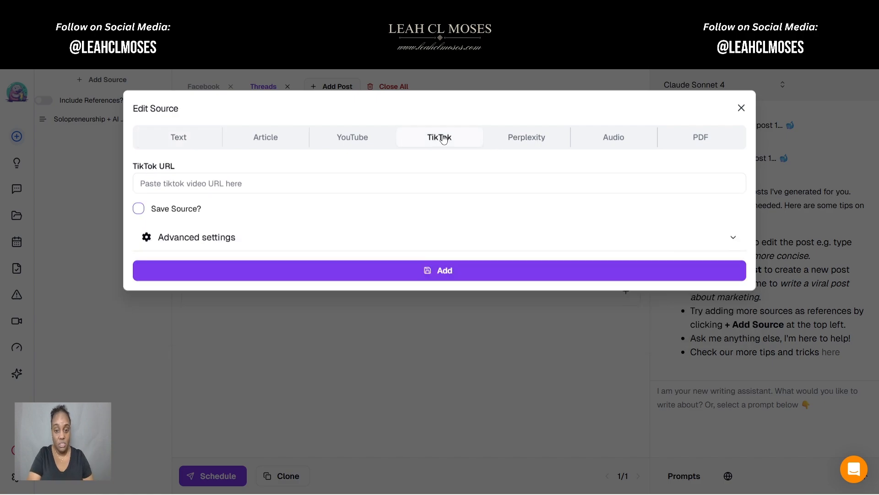
pyautogui.click(218, 190)
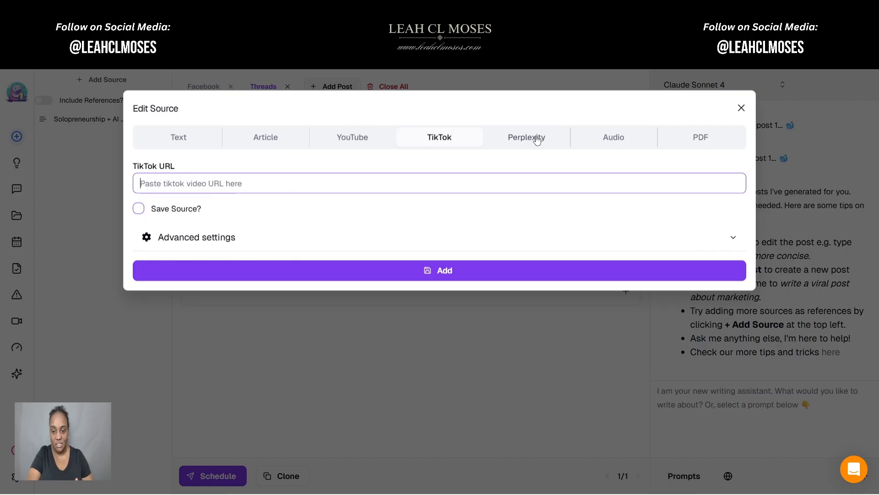
# Step: Add a Perplexity source with the query "benefits of potassium"
pyautogui.click(513, 144)
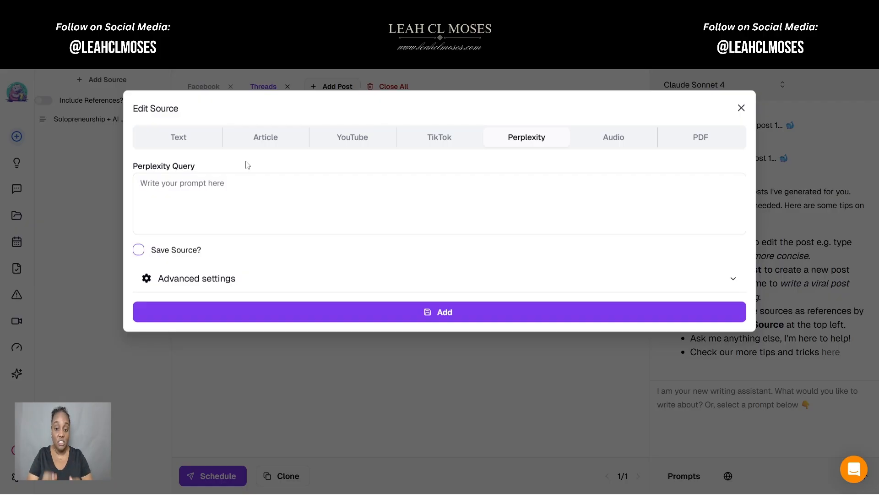
pyautogui.click(195, 184)
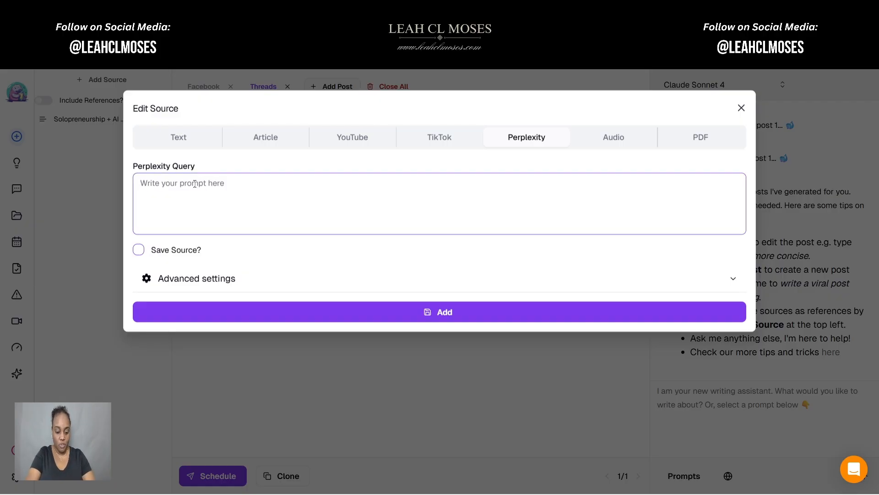
pyautogui.write('benefits')
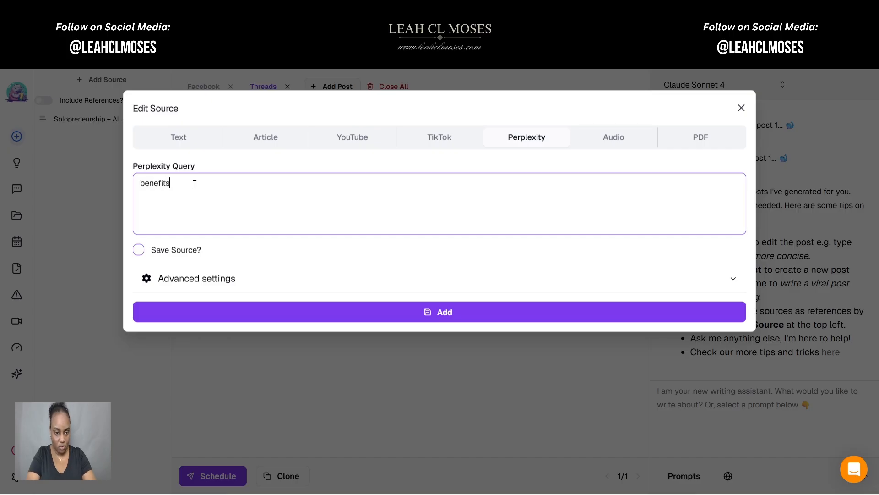
pyautogui.write(' of pot')
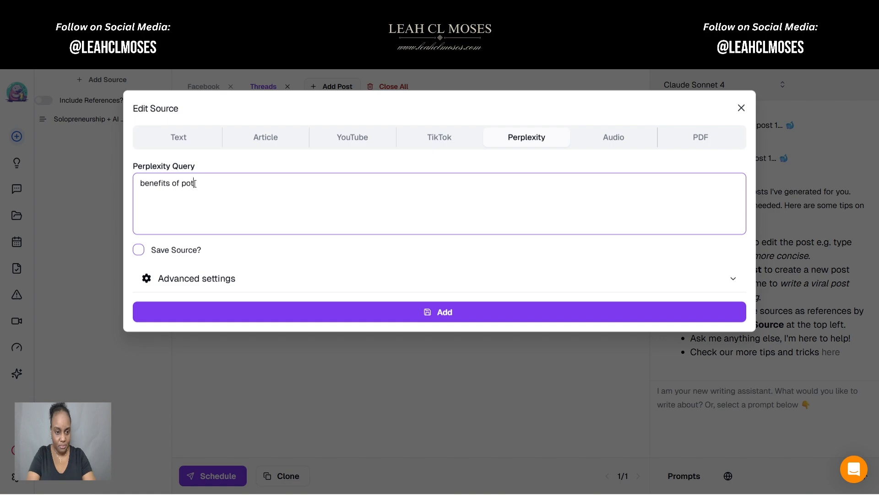
pyautogui.write('assium')
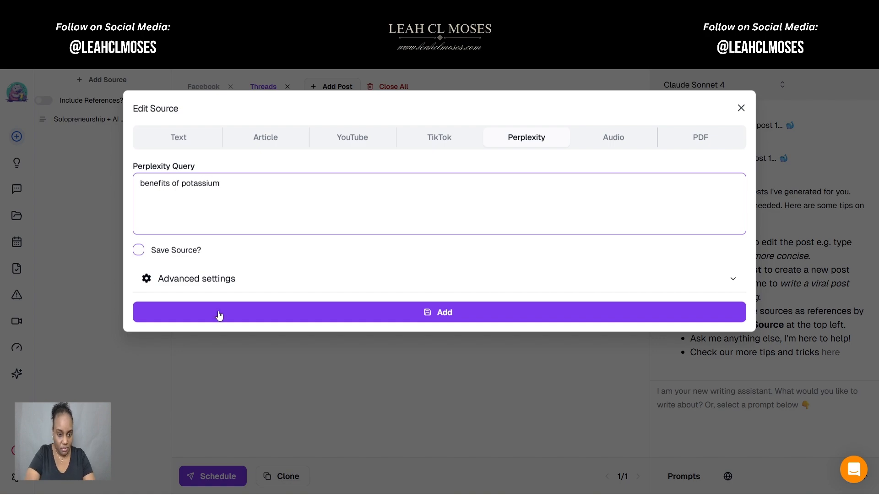
pyautogui.click(383, 310)
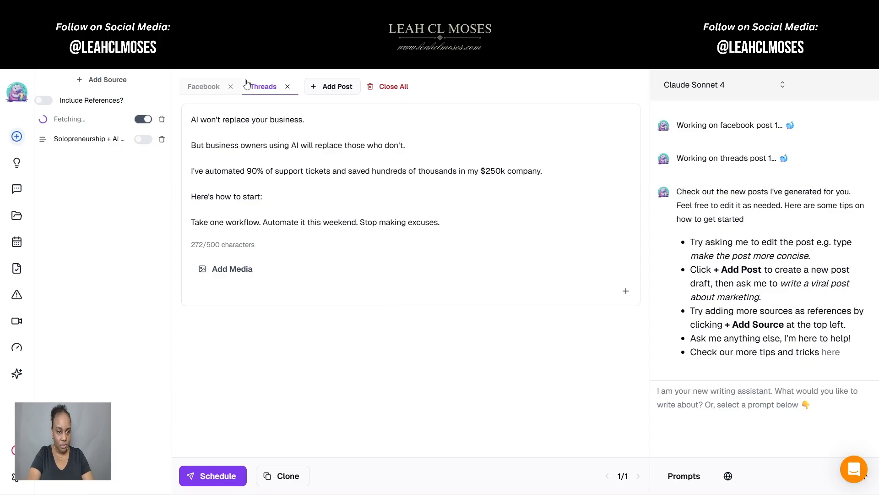
# Step: Remove all drafts and generate one Facebook post from the "benefits of potassium" source with the default prompt
pyautogui.click(393, 87)
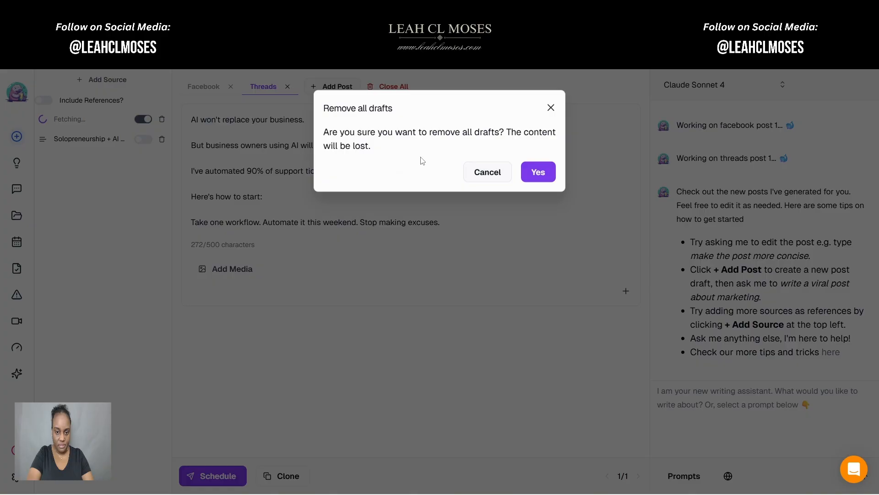
pyautogui.click(538, 173)
pyautogui.click(198, 91)
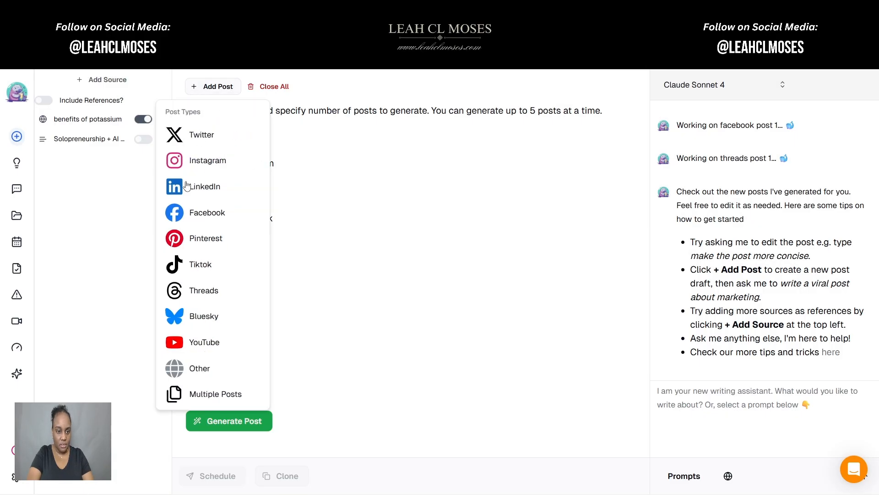
pyautogui.click(297, 195)
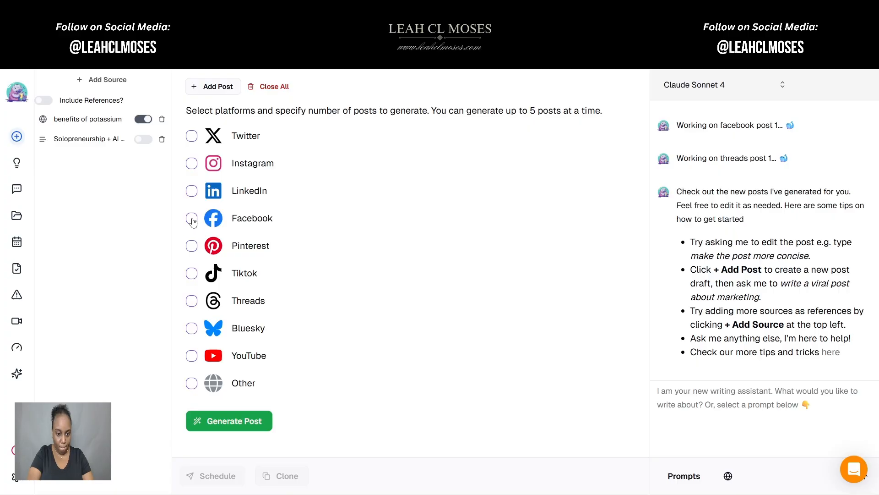
pyautogui.click(192, 219)
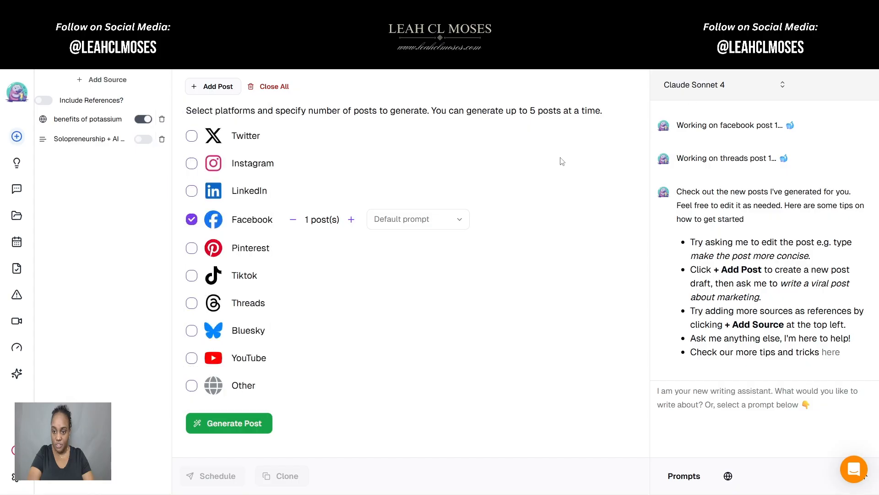
pyautogui.click(234, 424)
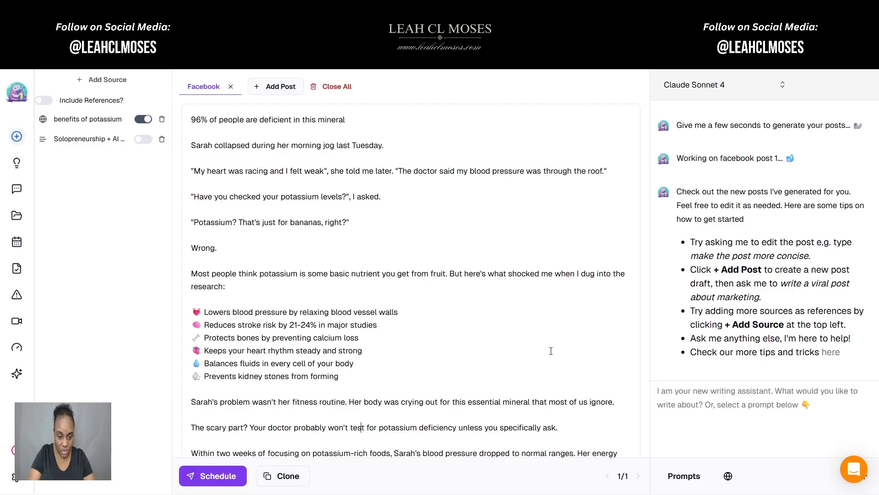
# Step: Read the generated Facebook draft about potassium through to its end
pyautogui.press('Down')
pyautogui.press('Down')
pyautogui.press('Down')
pyautogui.press('Down')
pyautogui.press('Down')
pyautogui.press('Down')
pyautogui.press('Down')
pyautogui.press('Down')
pyautogui.press('Down')
pyautogui.press('Down')
pyautogui.press('Down')
pyautogui.press('Down')
pyautogui.press('Down')
pyautogui.press('Down')
pyautogui.press('Down')
pyautogui.press('Down')
pyautogui.press('Down')
pyautogui.press('Down')
pyautogui.press('Down')
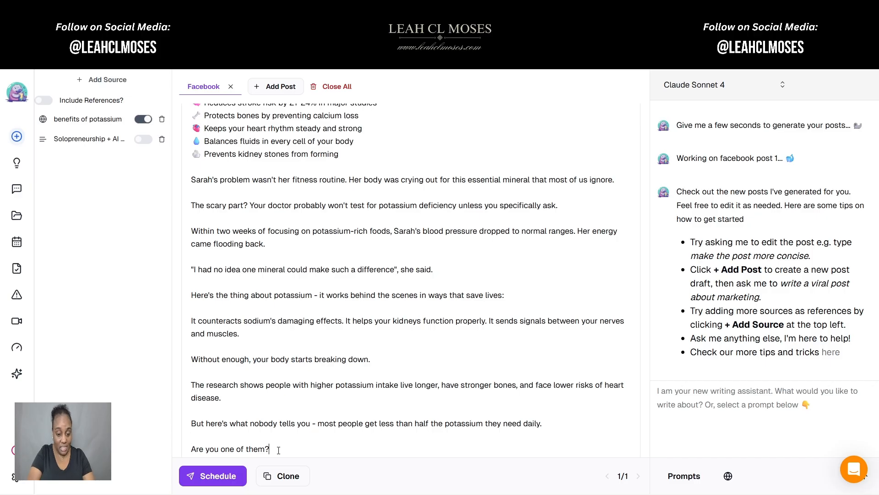
# Step: Copy the full text of the Facebook draft and paste it into a new text source
pyautogui.moveTo(278, 449); pyautogui.dragTo(174, 94)
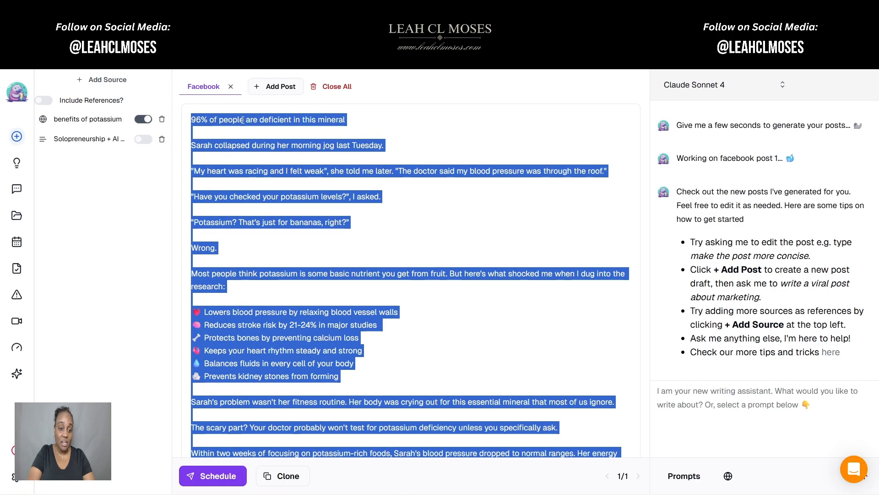
pyautogui.rightClick(242, 123)
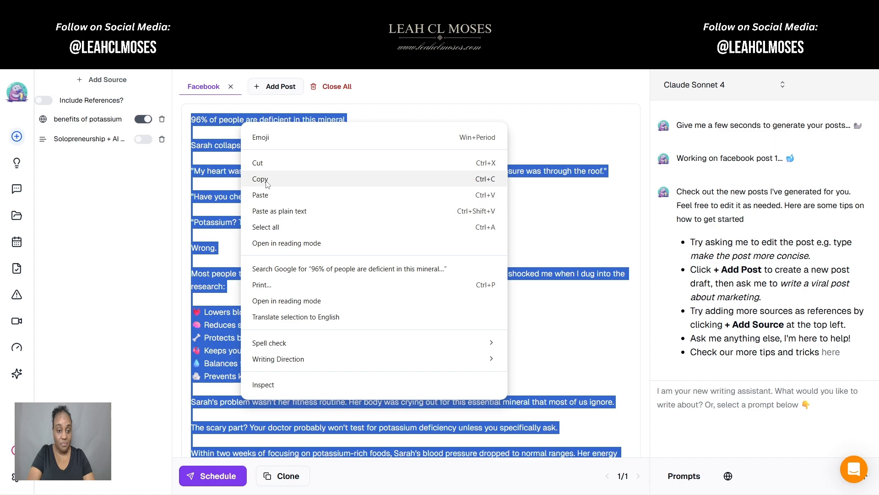
pyautogui.click(263, 149)
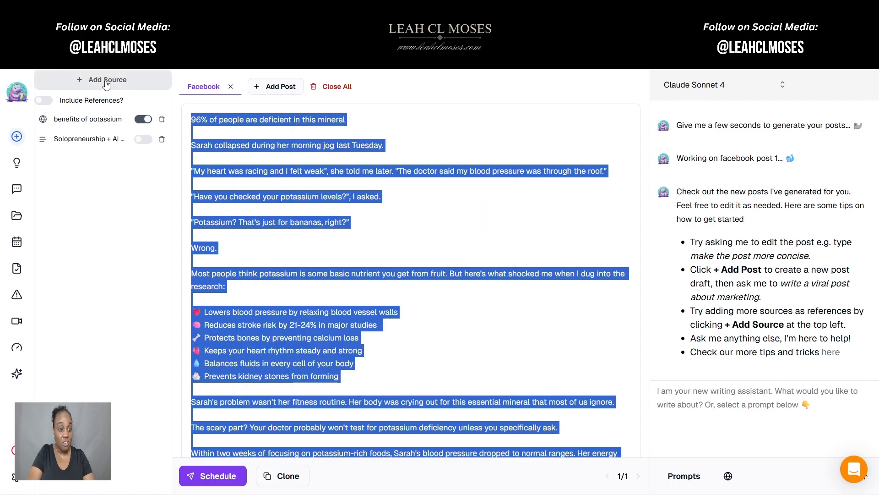
pyautogui.click(107, 82)
pyautogui.click(169, 183)
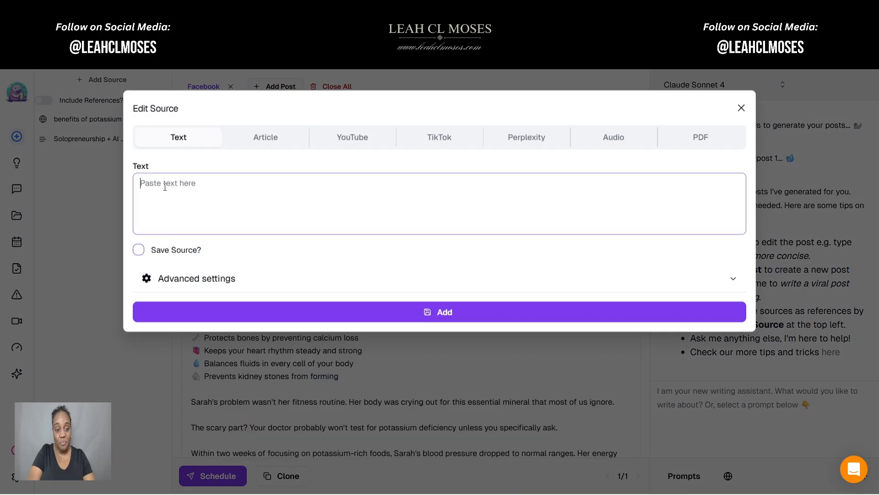
pyautogui.rightClick(165, 186)
pyautogui.click(183, 302)
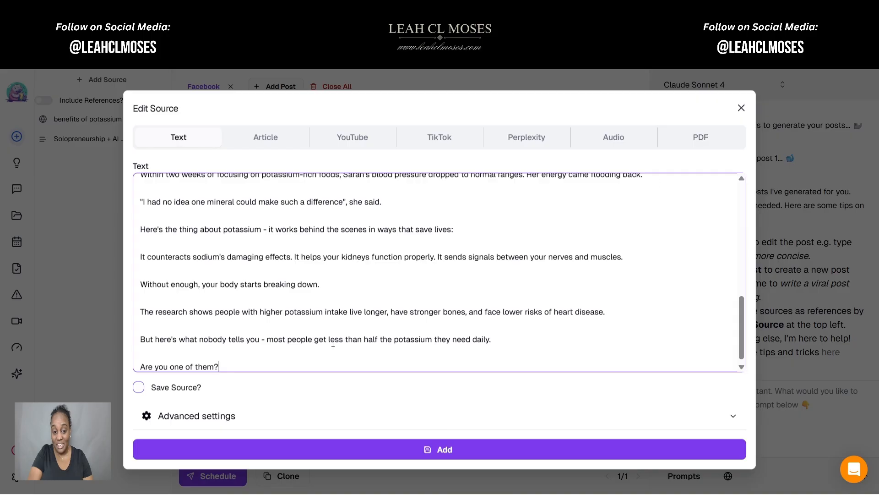
# Step: Try to delete the pasted draft content from the new source's text
pyautogui.moveTo(242, 364); pyautogui.dragTo(142, 224)
pyautogui.click(166, 202)
pyautogui.press('BackSpace')
pyautogui.press('BackSpace')
pyautogui.press('BackSpace')
pyautogui.press('BackSpace')
pyautogui.press('BackSpace')
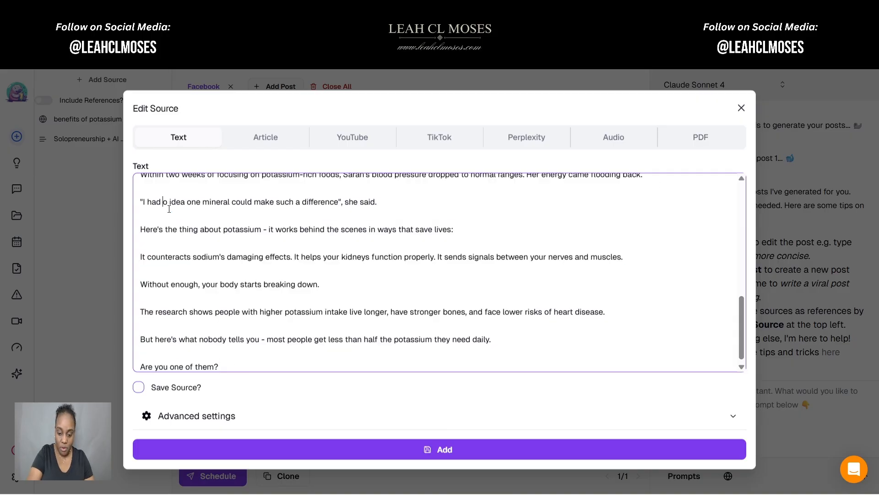
pyautogui.press('BackSpace')
pyautogui.press('BackSpace')
pyautogui.press('BackSpace')
pyautogui.press('BackSpace')
pyautogui.press('BackSpace')
pyautogui.press('BackSpace')
pyautogui.press('BackSpace')
pyautogui.press('BackSpace')
pyautogui.press('BackSpace')
pyautogui.press('BackSpace')
pyautogui.press('BackSpace')
pyautogui.press('BackSpace')
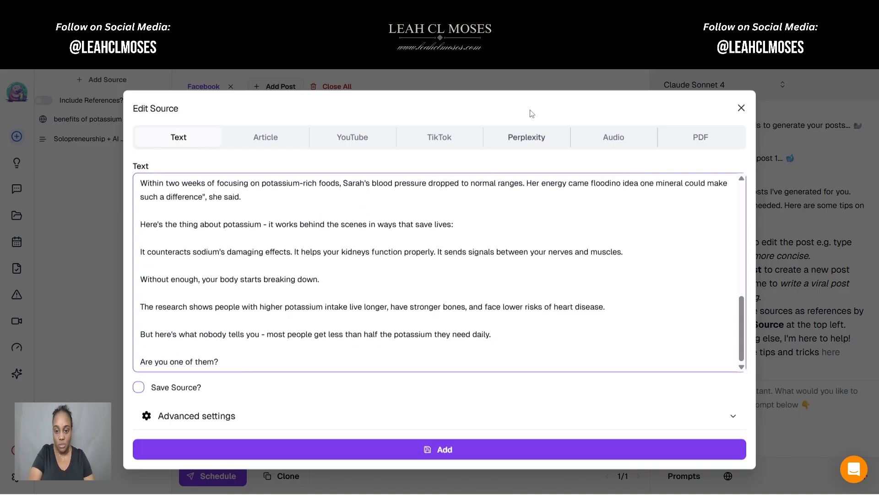
# Step: Examine the Perplexity, audio and PDF source options, and close the source dialog without adding anything
pyautogui.click(524, 144)
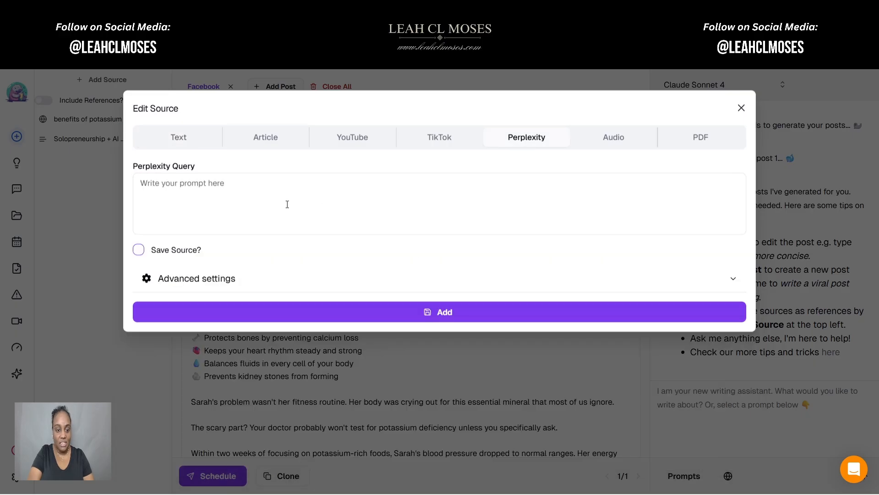
pyautogui.click(614, 138)
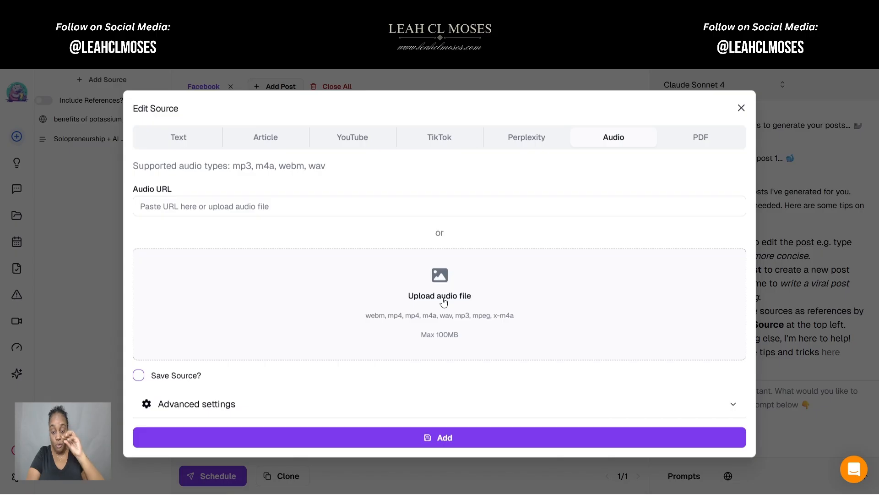
pyautogui.click(704, 145)
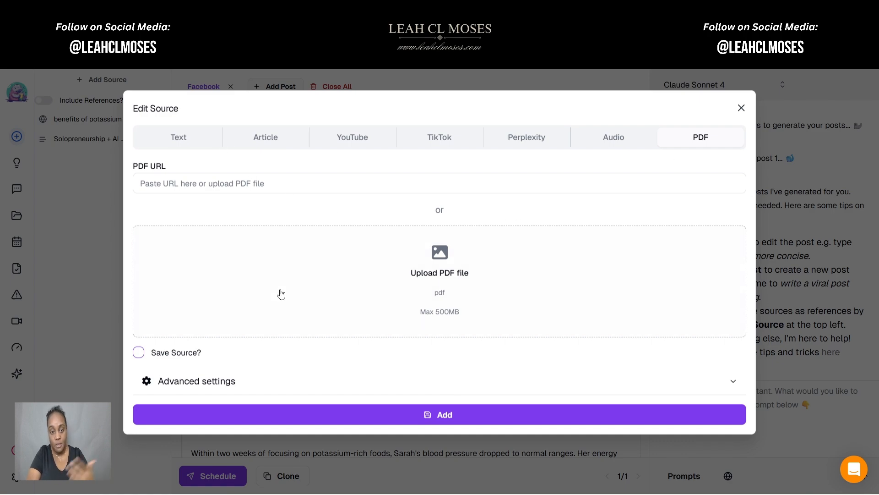
pyautogui.click(742, 109)
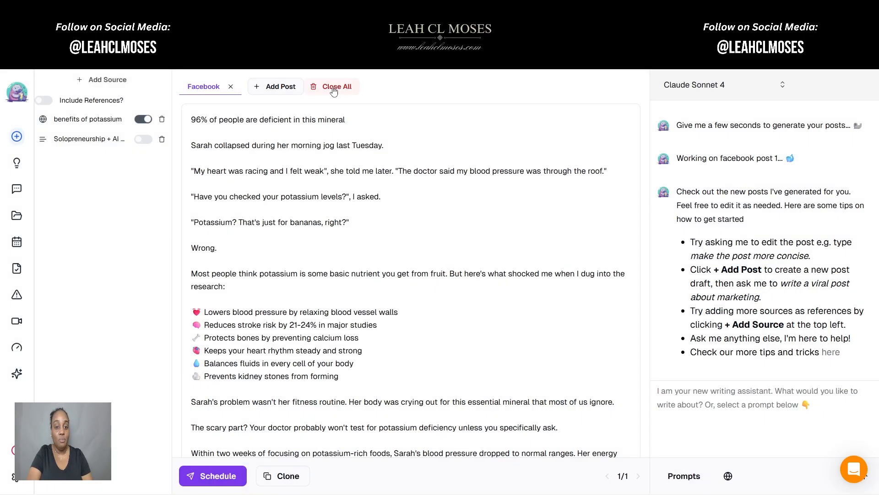
# Step: Remove all drafts and delete the "benefits of potassium" source
pyautogui.click(336, 87)
pyautogui.click(547, 177)
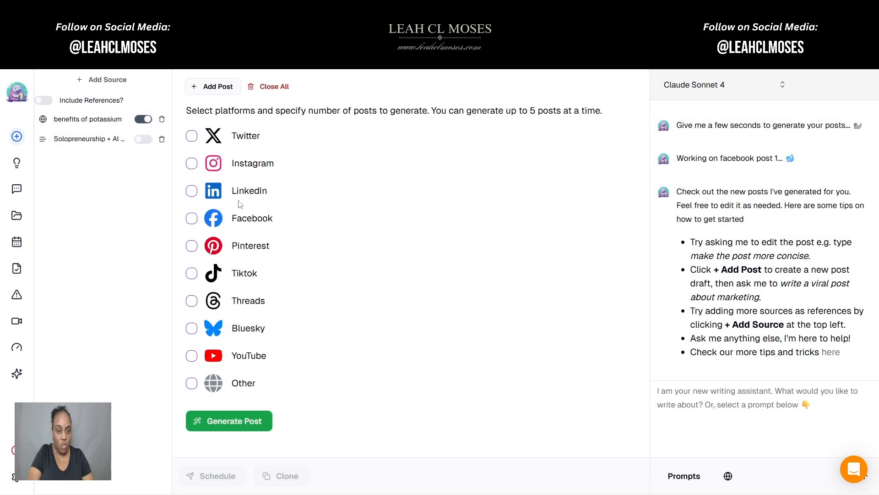
pyautogui.click(162, 119)
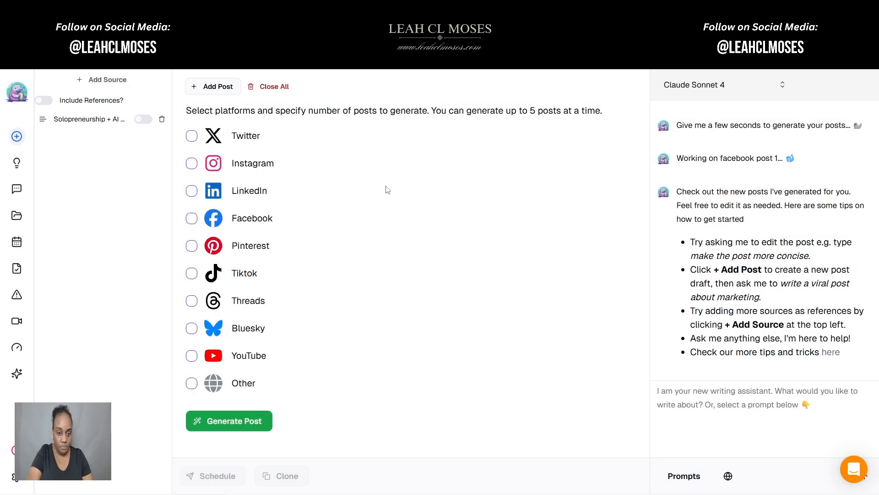
# Step: Open the calendar's upcoming posts and delete the Threads post scheduled for Thursday, April 30 at 5:00 PM
pyautogui.click(41, 243)
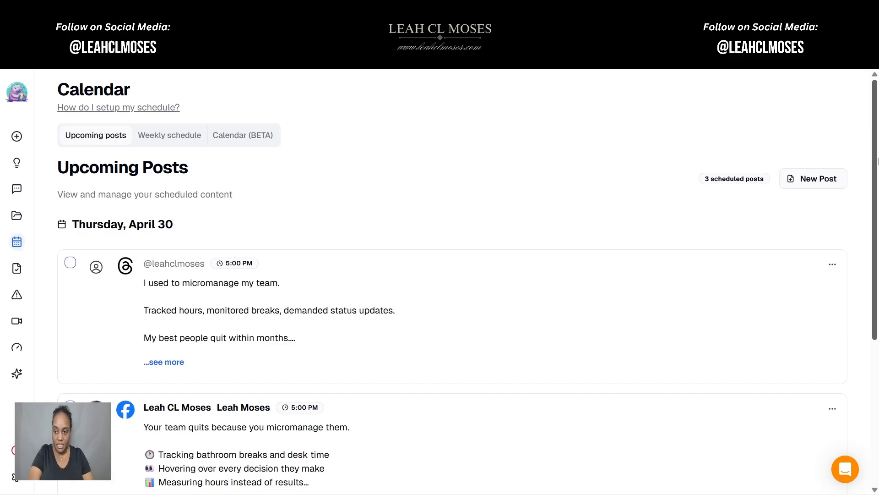
pyautogui.scroll(-5, 878, 204)
pyautogui.scroll(4, 878, 204)
pyautogui.scroll(1, 878, 204)
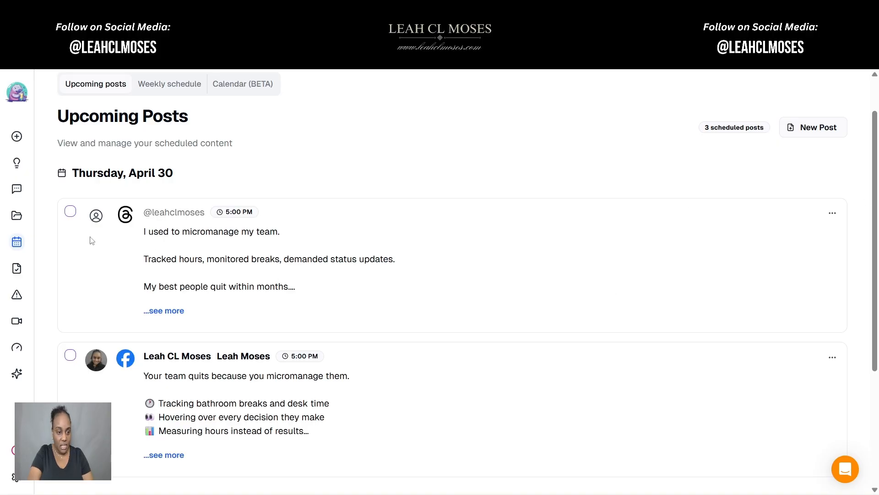
pyautogui.click(69, 211)
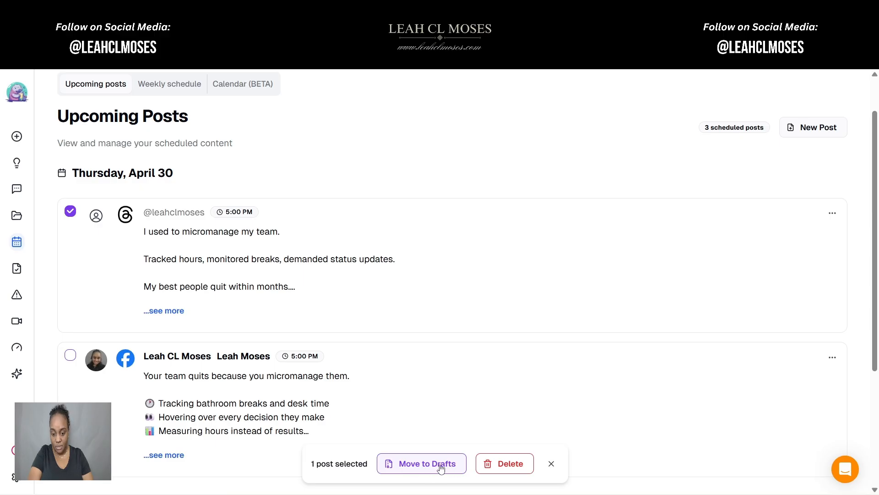
pyautogui.click(840, 215)
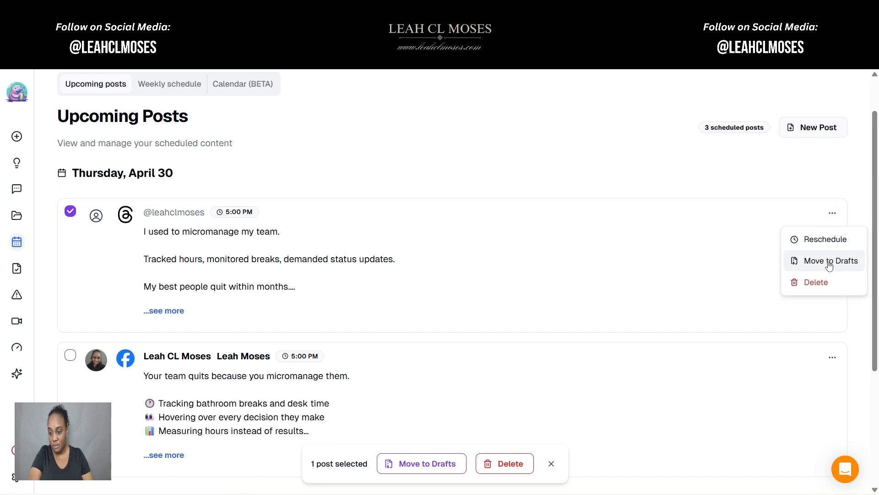
pyautogui.click(812, 283)
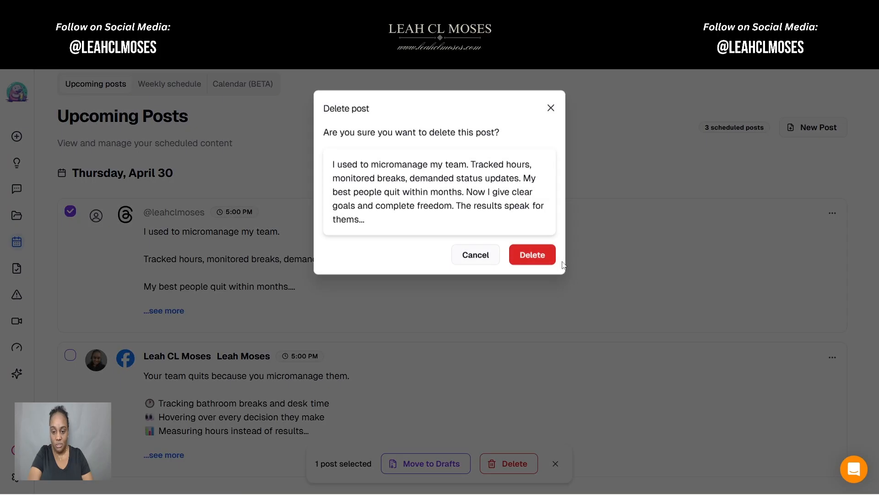
pyautogui.click(533, 254)
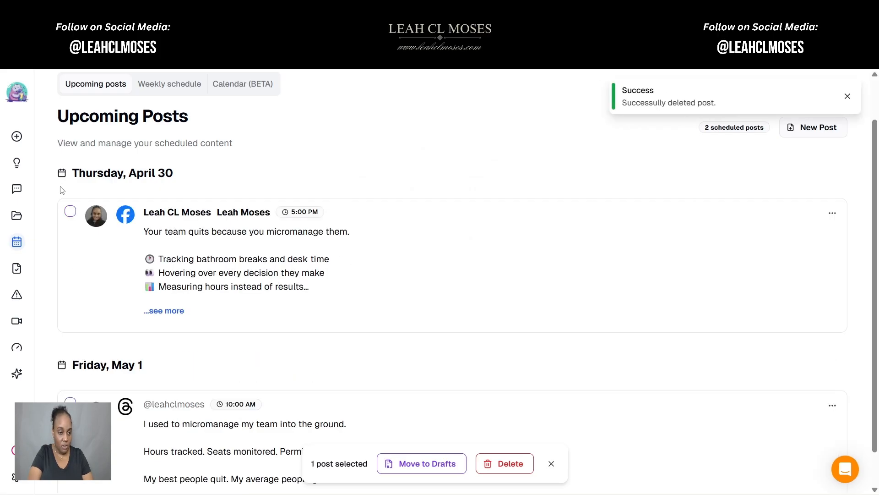
# Step: Select the remaining scheduled posts, Facebook on April 30 and Threads on May 1, and delete them together
pyautogui.click(70, 211)
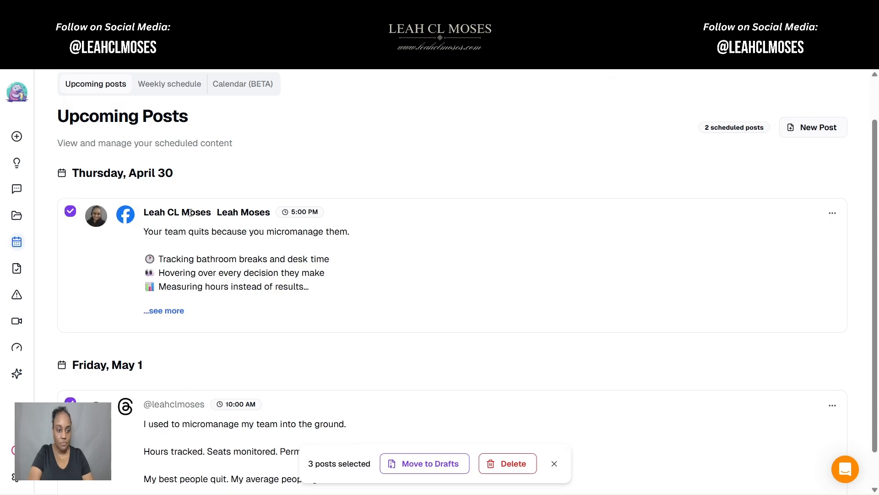
pyautogui.click(515, 464)
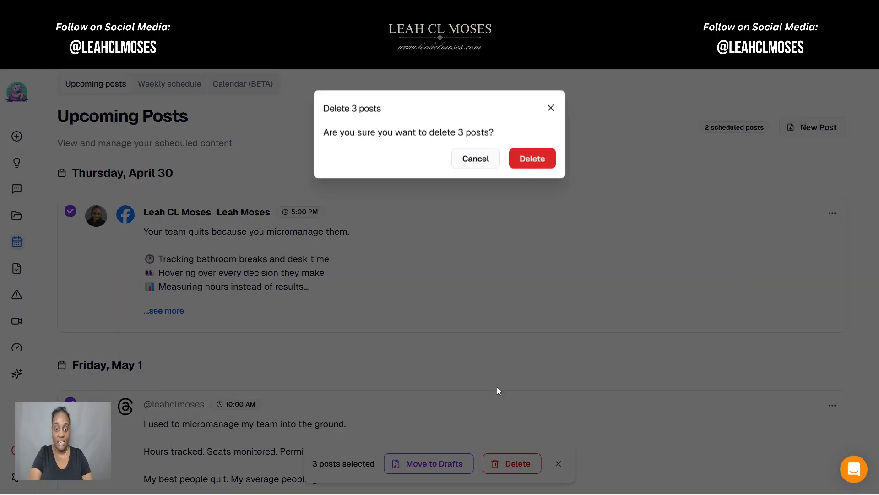
pyautogui.click(545, 163)
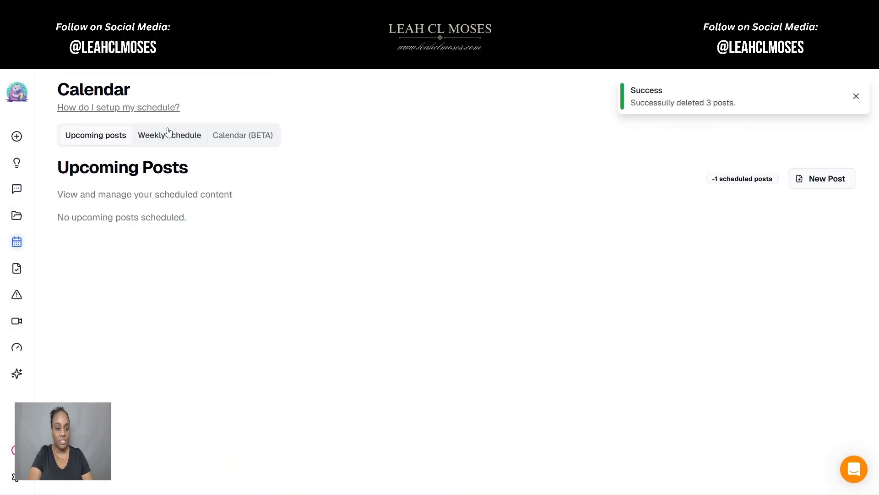